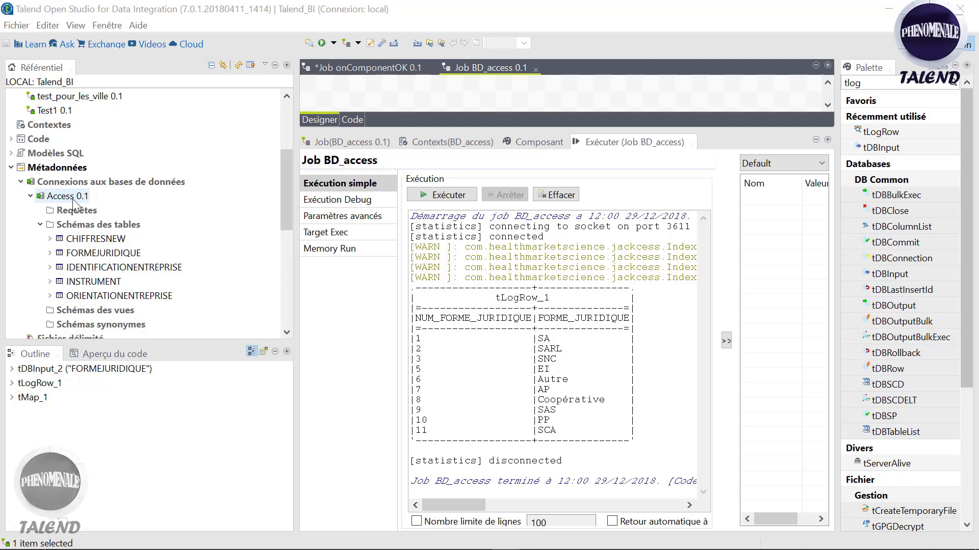
# Step: Collapse the Access 0.1 connection and select the Connexions aux bases de données folder
pyautogui.click(31, 197)
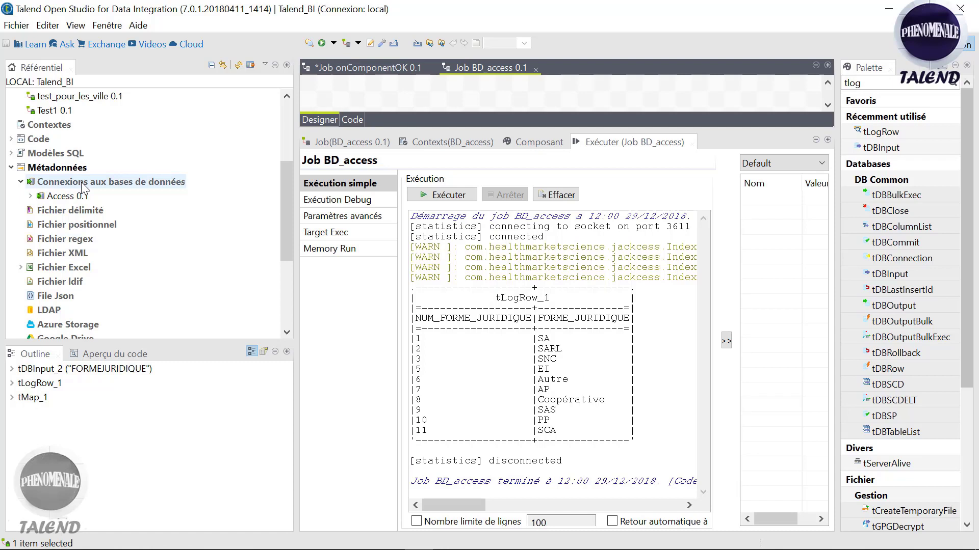
pyautogui.click(82, 185)
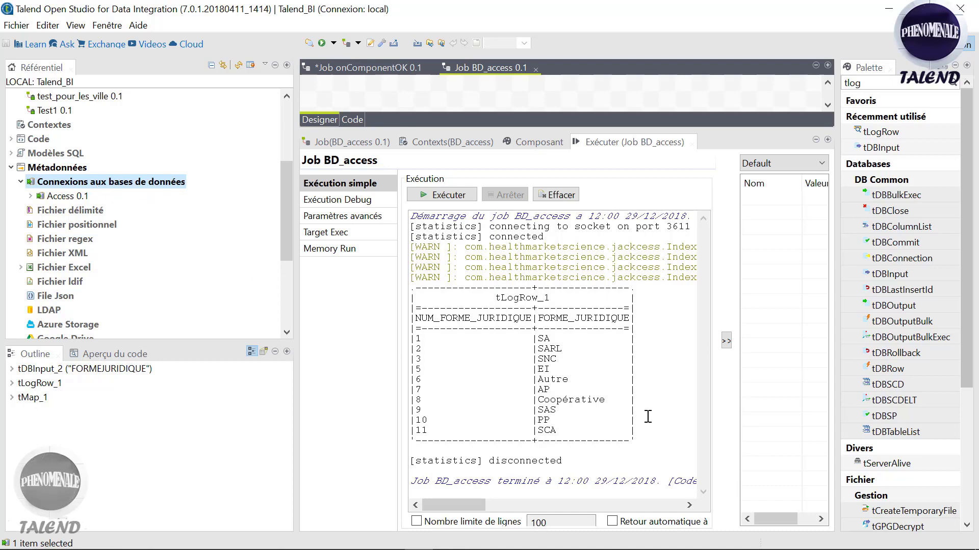
pyautogui.moveTo(806, 548)
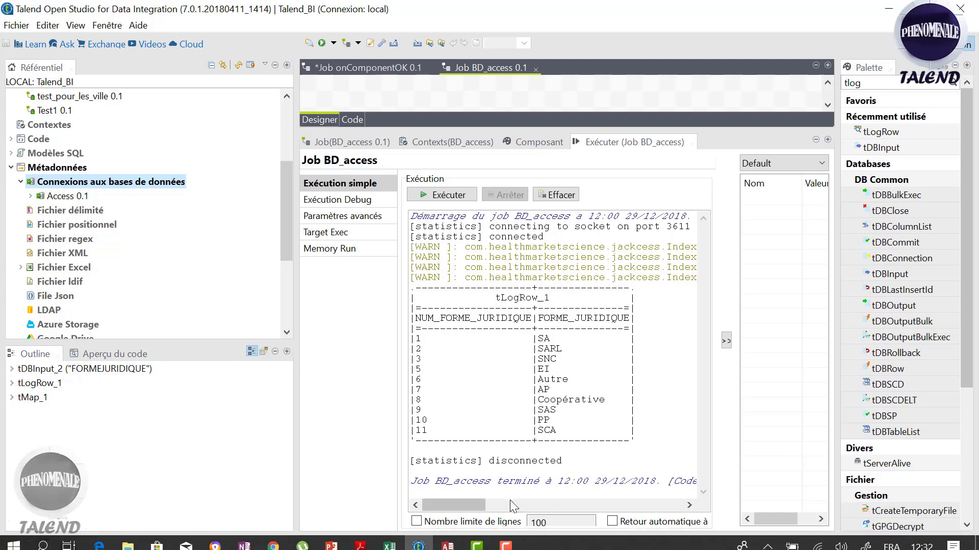
# Step: Launch Wampserver64 from a Windows search for 'wa'
pyautogui.click(39, 543)
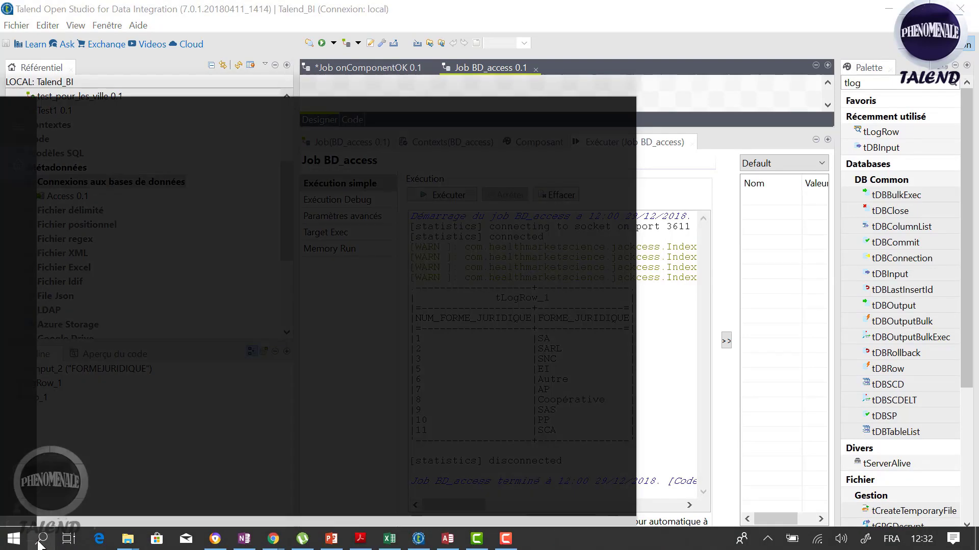
pyautogui.write('wap')
pyautogui.press('BackSpace')
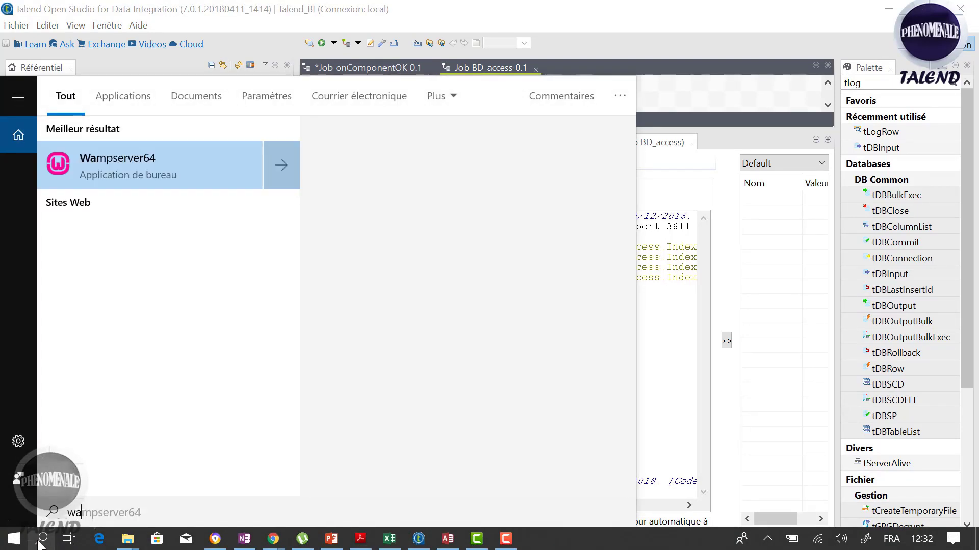
pyautogui.click(39, 543)
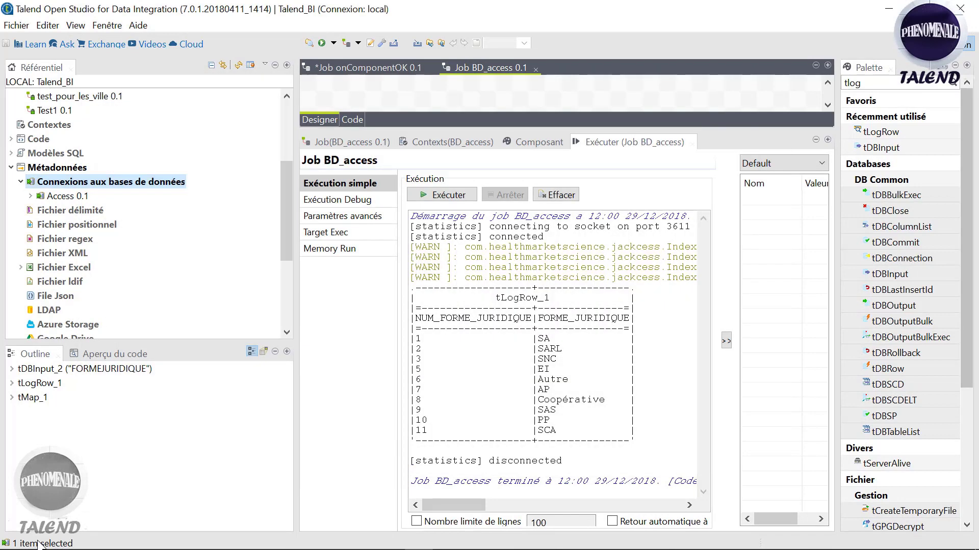
pyautogui.moveTo(816, 549)
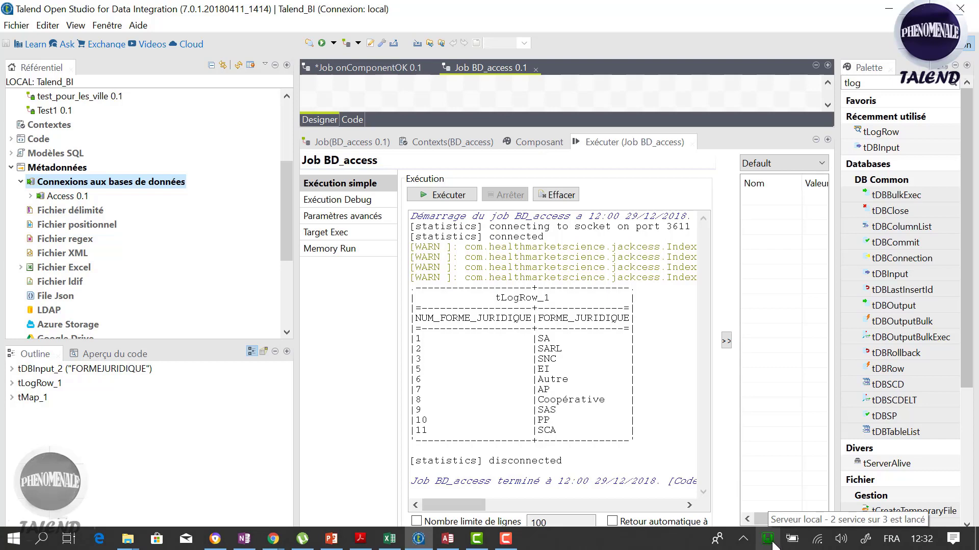
# Step: Open phpMyAdmin from the WAMP server's tray menu
pyautogui.moveTo(274, 539)
pyautogui.click(403, 513)
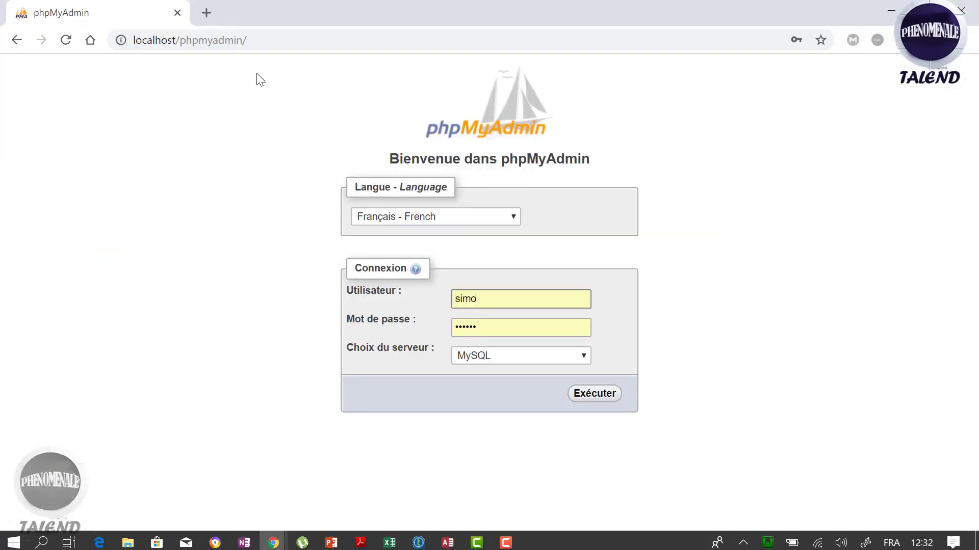
pyautogui.click(262, 45)
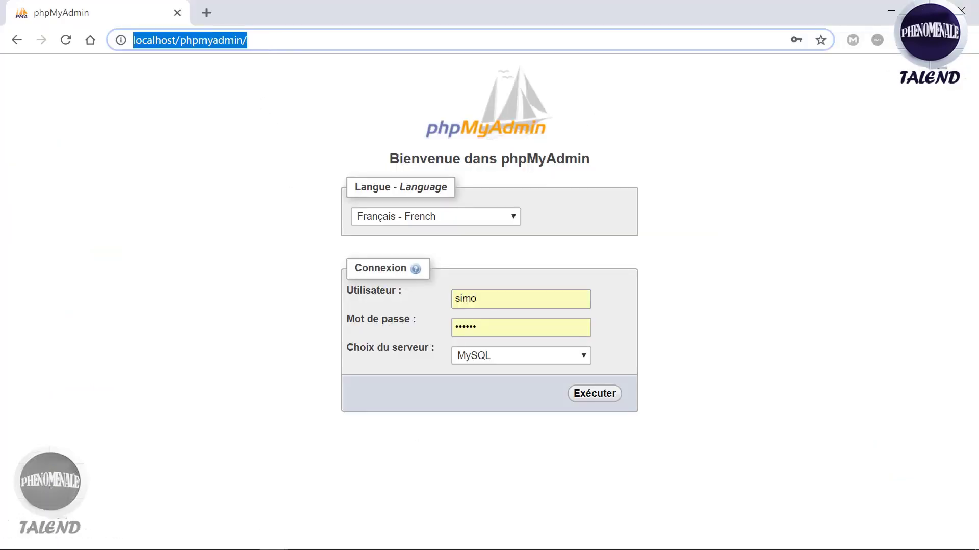
pyautogui.click(830, 367)
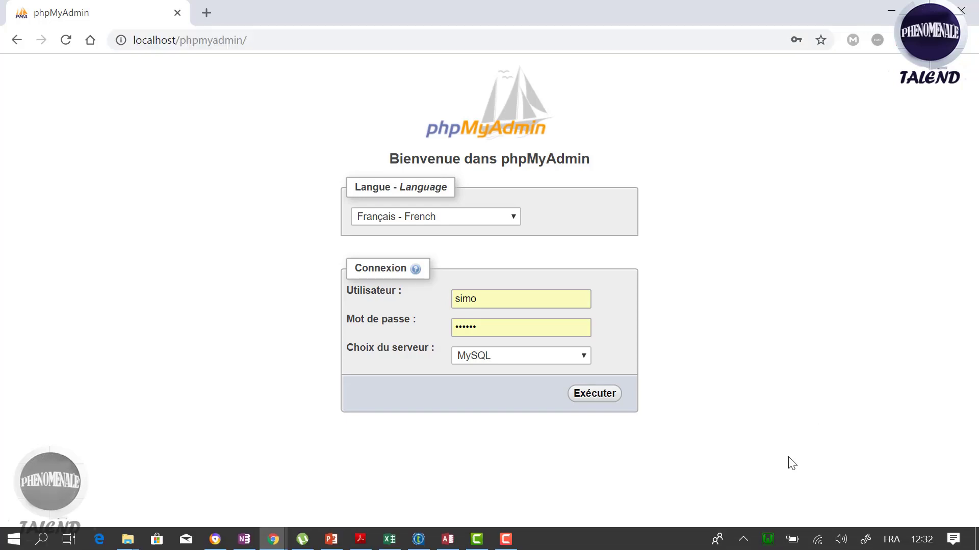
pyautogui.rightClick(768, 539)
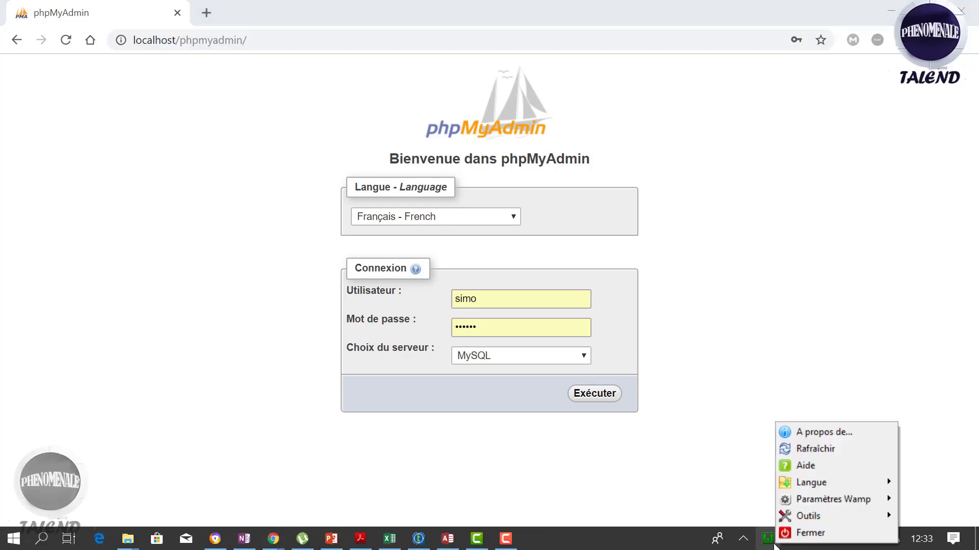
pyautogui.click(774, 544)
pyautogui.click(768, 540)
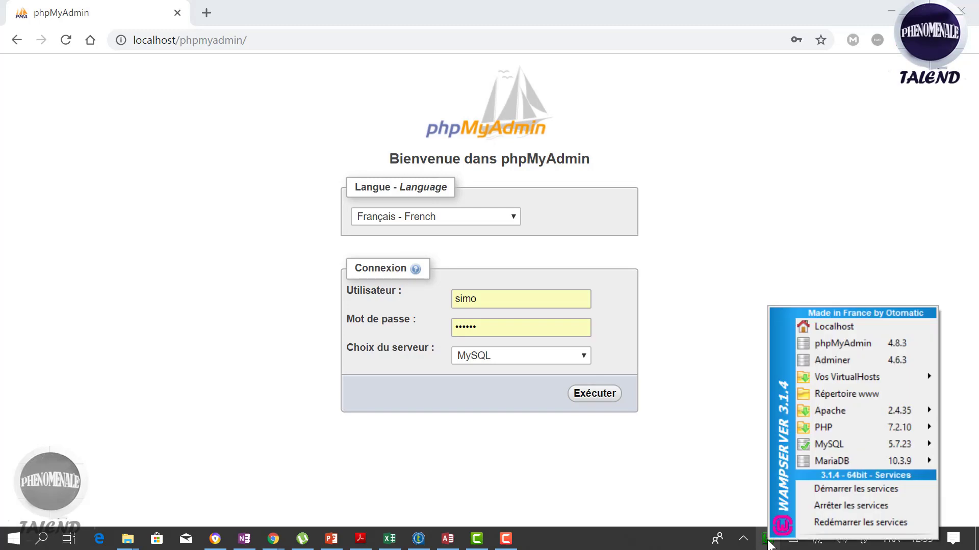
pyautogui.click(838, 343)
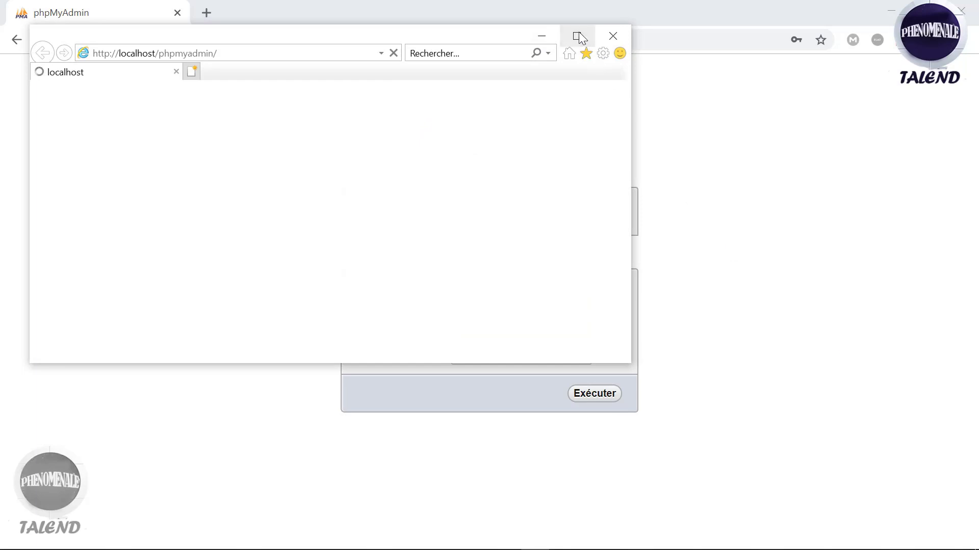
# Step: Keep Microsoft's default IE settings, return to the phpMyAdmin login tab, and maximize the window
pyautogui.click(576, 33)
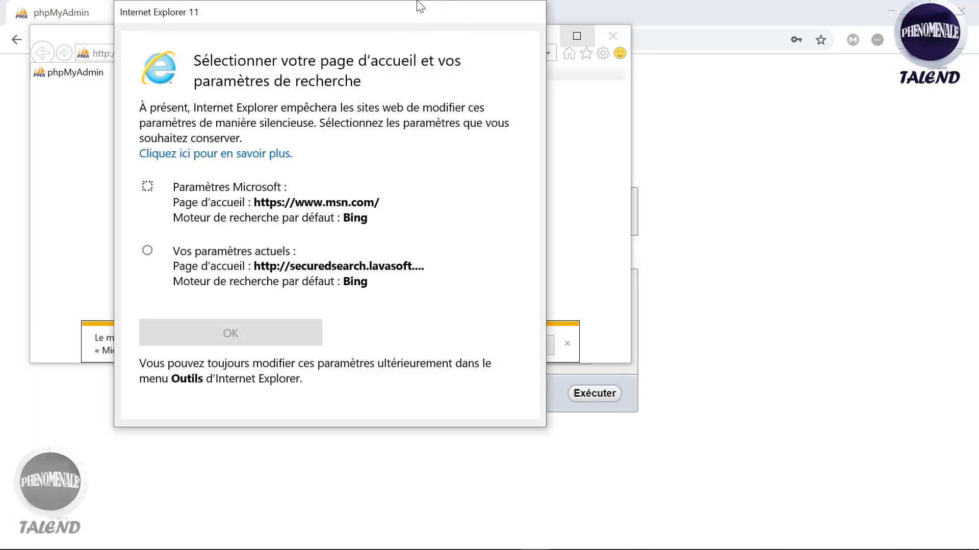
pyautogui.moveTo(421, 6); pyautogui.dragTo(419, 142)
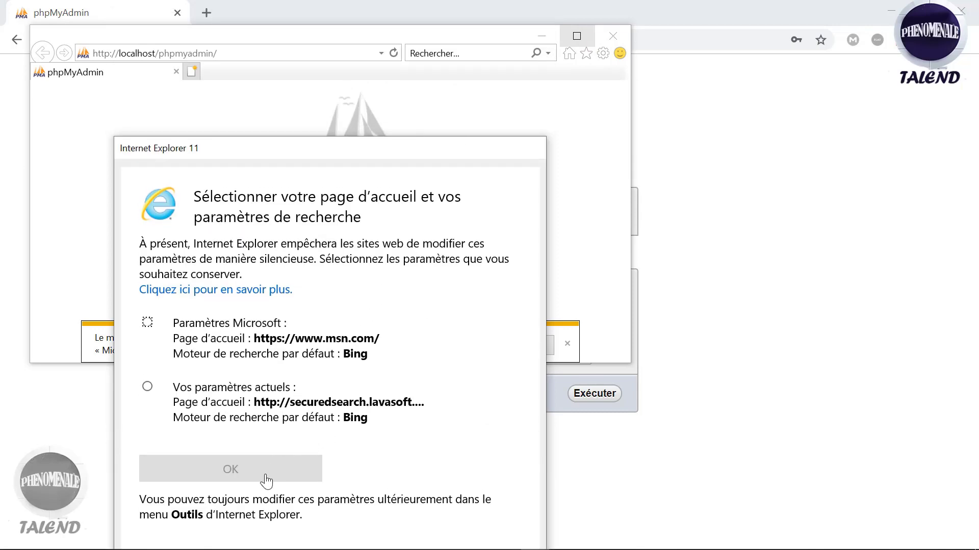
pyautogui.click(281, 323)
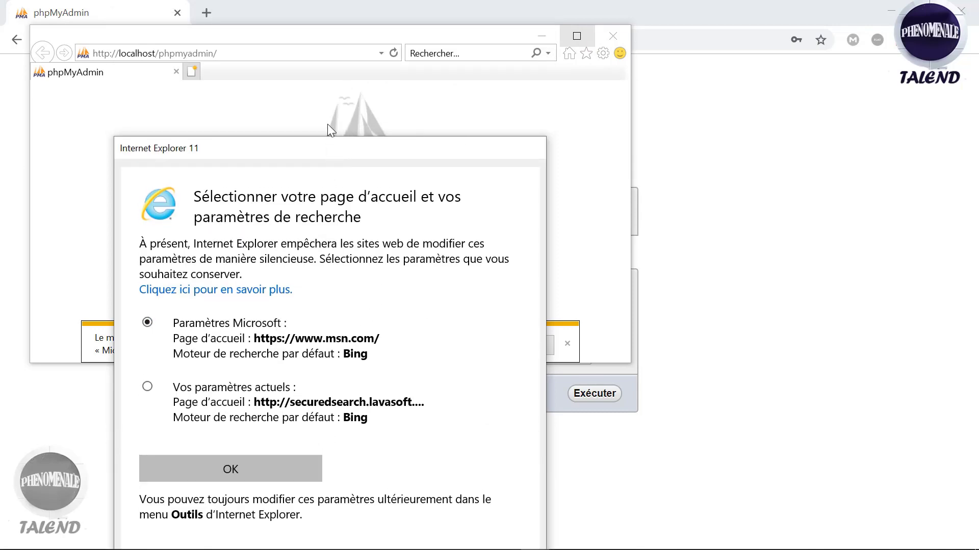
pyautogui.click(241, 473)
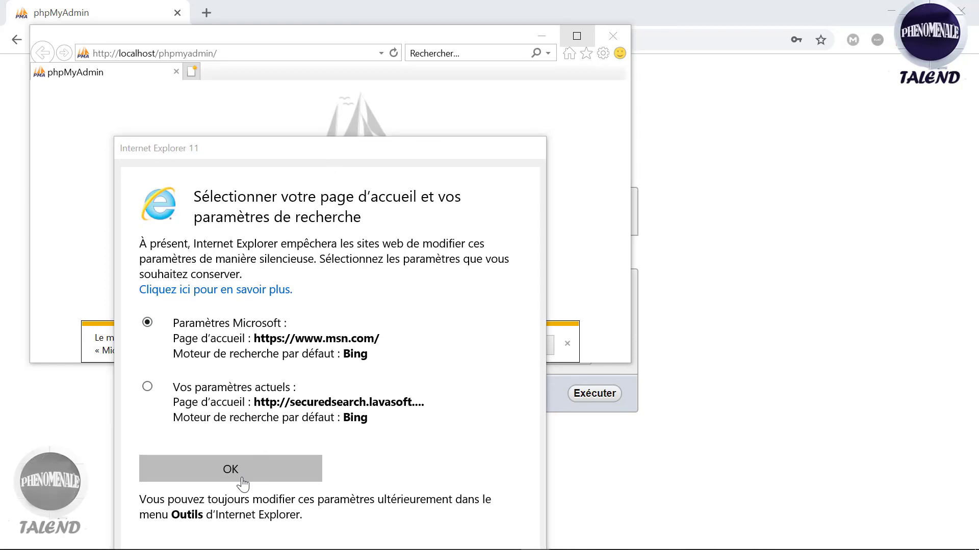
pyautogui.click(134, 76)
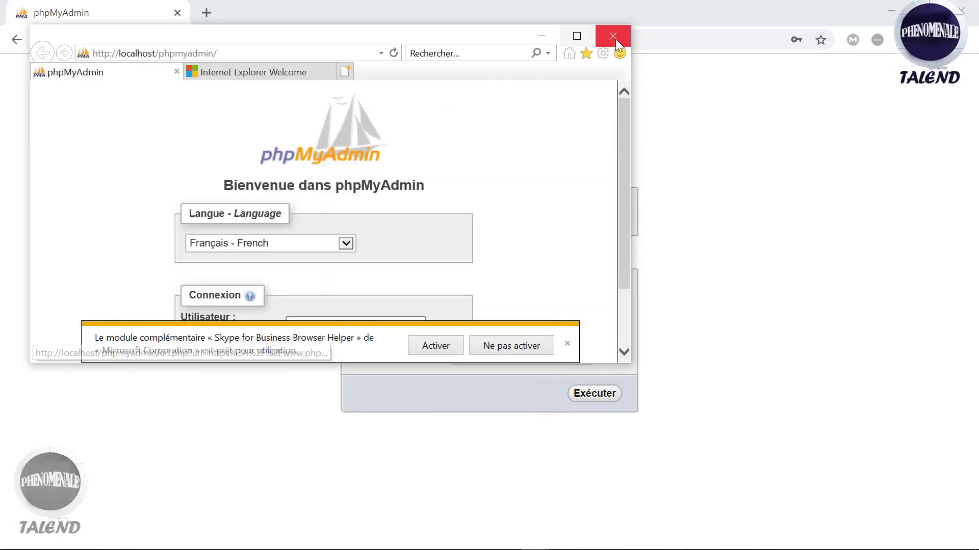
pyautogui.click(581, 37)
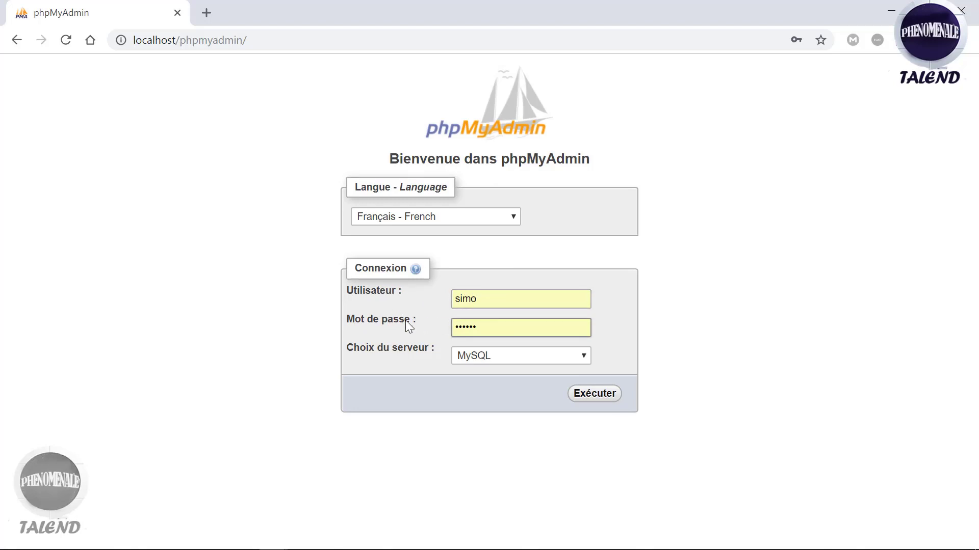
# Step: Submit the phpMyAdmin login with the saved credentials, which is refused
pyautogui.doubleClick(486, 334)
pyautogui.click(592, 276)
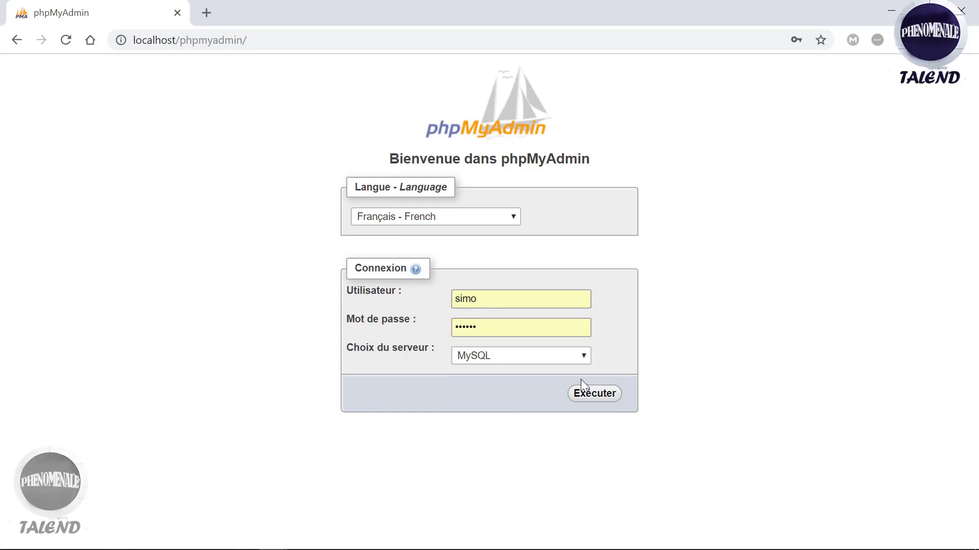
pyautogui.click(591, 394)
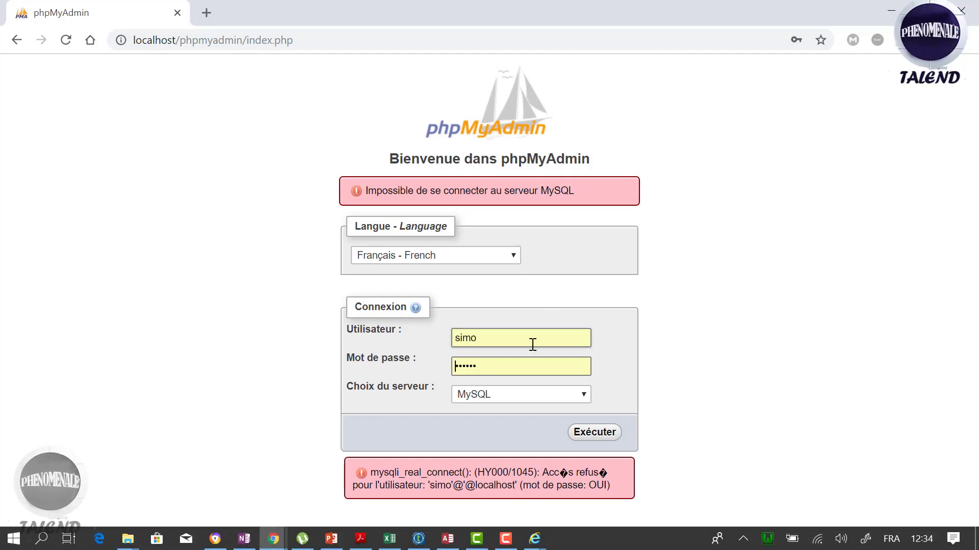
# Step: Log in as user root with an empty password
pyautogui.click(509, 346)
pyautogui.press('BackSpace')
pyautogui.press('BackSpace')
pyautogui.press('BackSpace')
pyautogui.press('BackSpace')
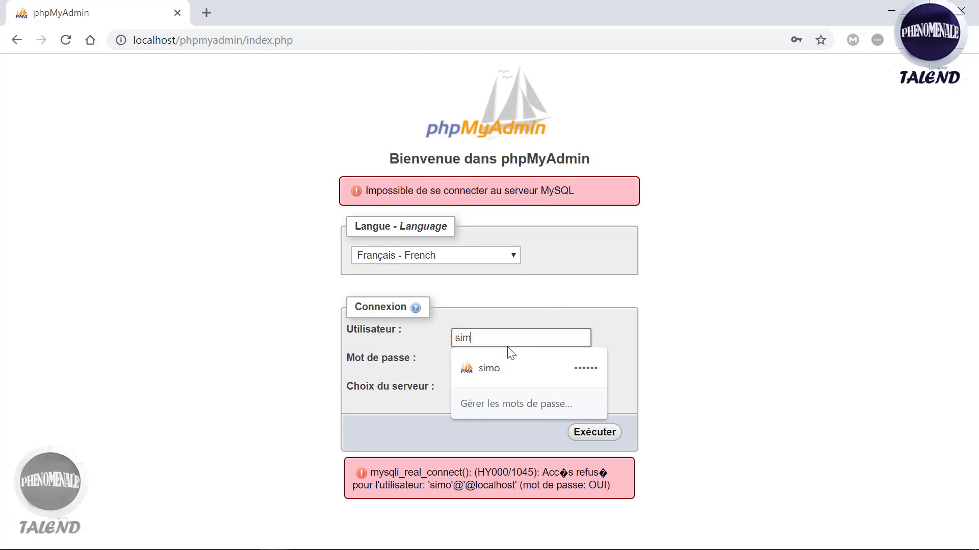
pyautogui.write('root')
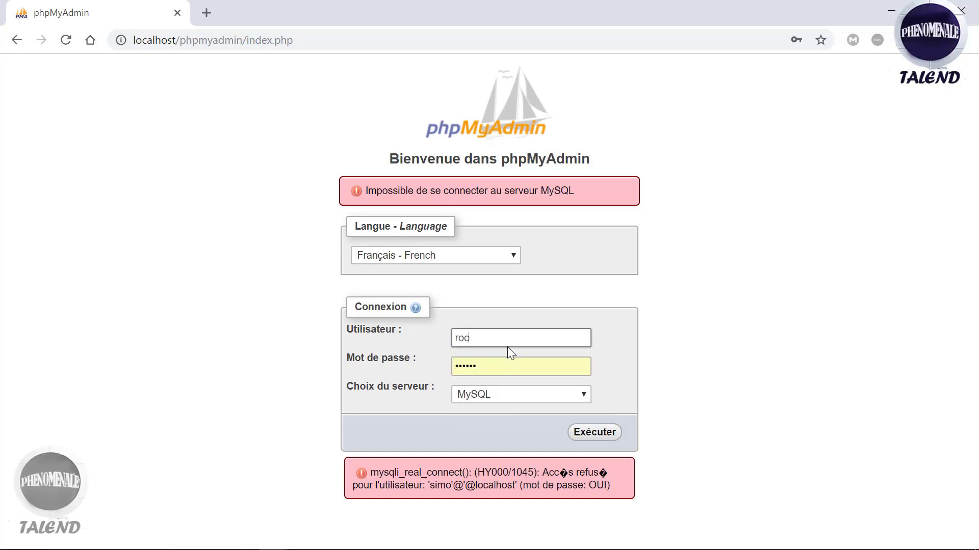
pyautogui.click(492, 365)
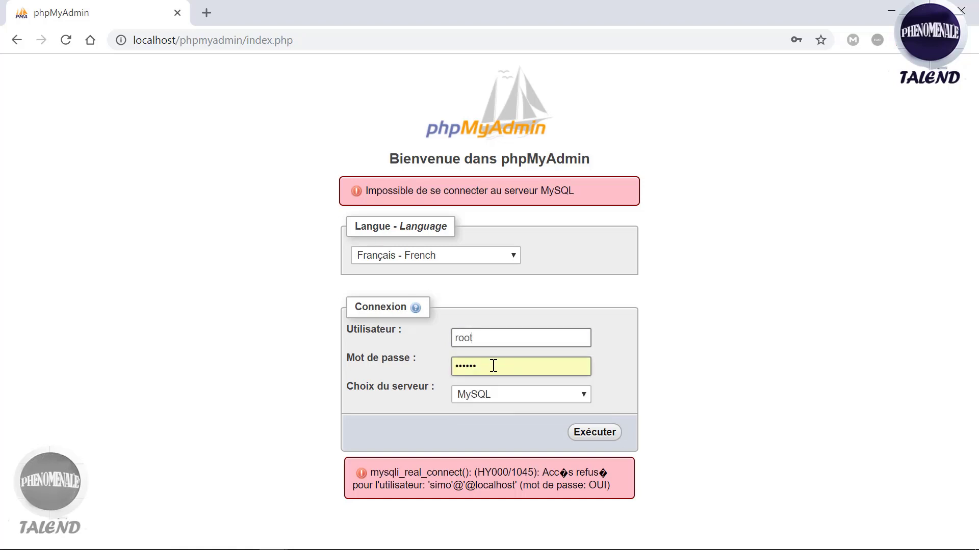
pyautogui.press('BackSpace')
pyautogui.press('BackSpace')
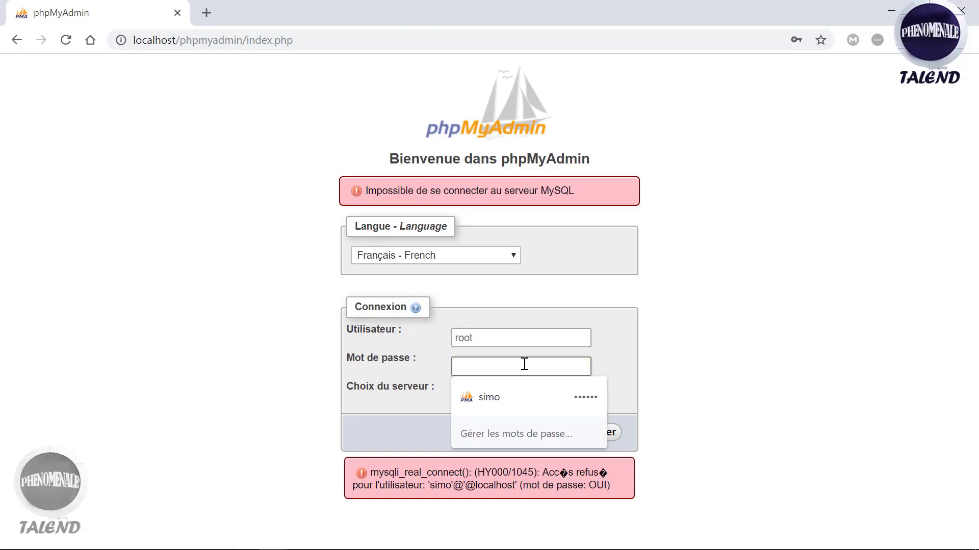
pyautogui.click(619, 333)
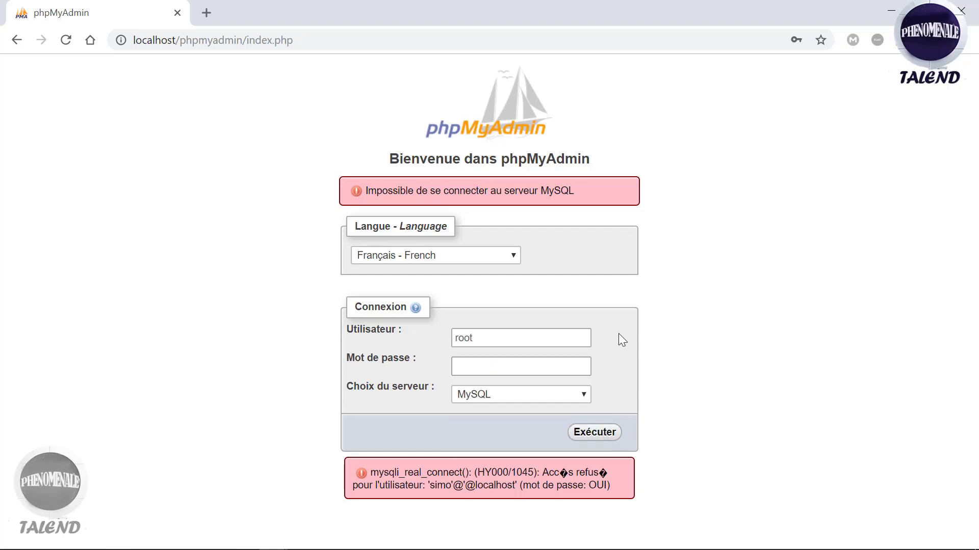
pyautogui.click(597, 441)
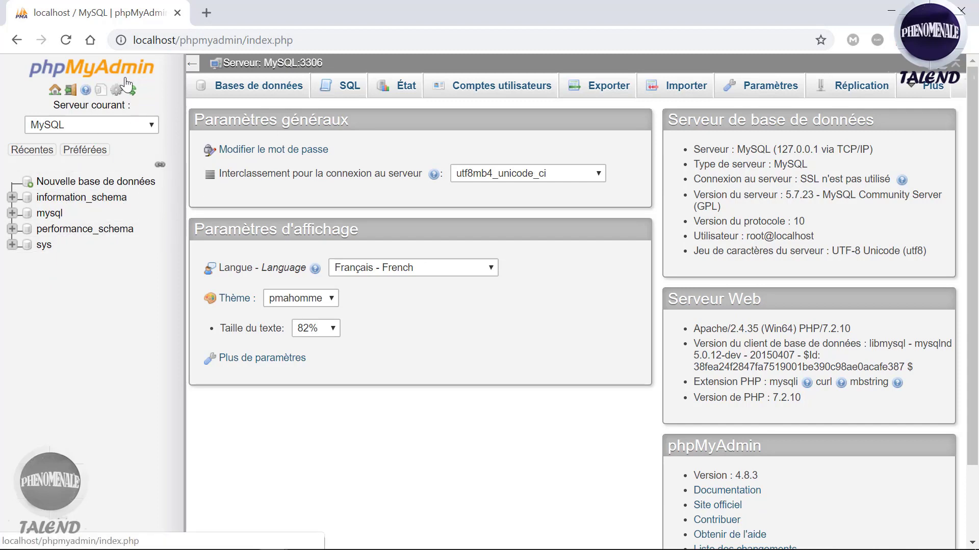
# Step: Create a database named Talend with latin1_swedish_ci collation
pyautogui.click(121, 185)
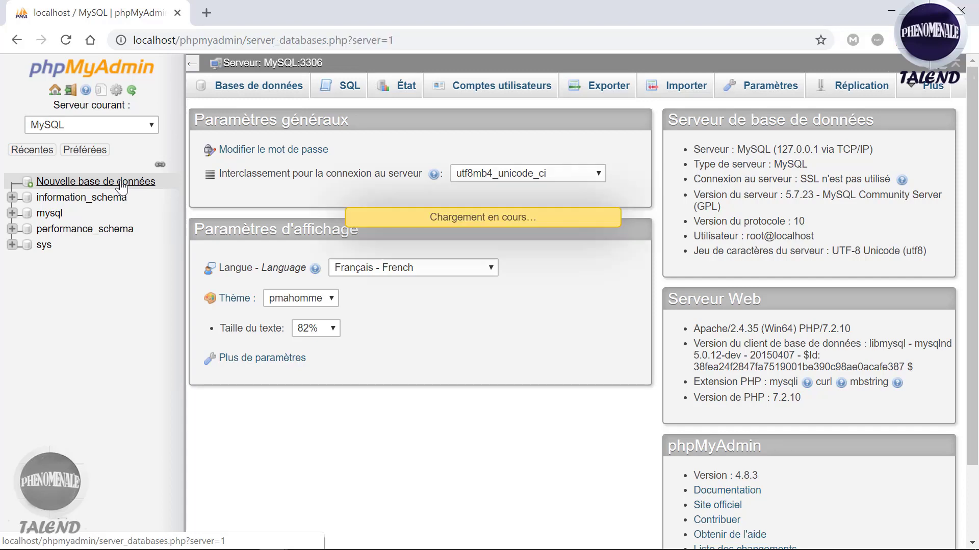
pyautogui.click(265, 206)
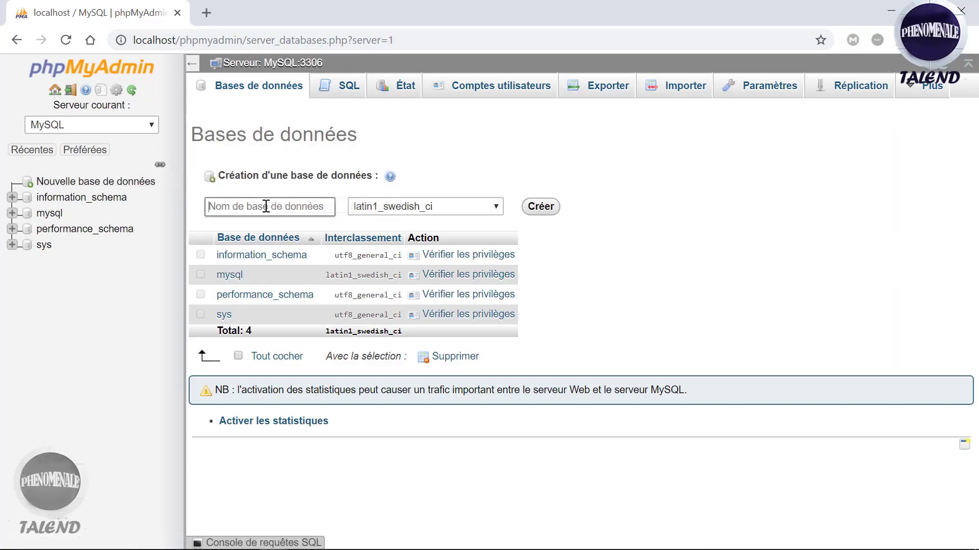
pyautogui.write('Talend')
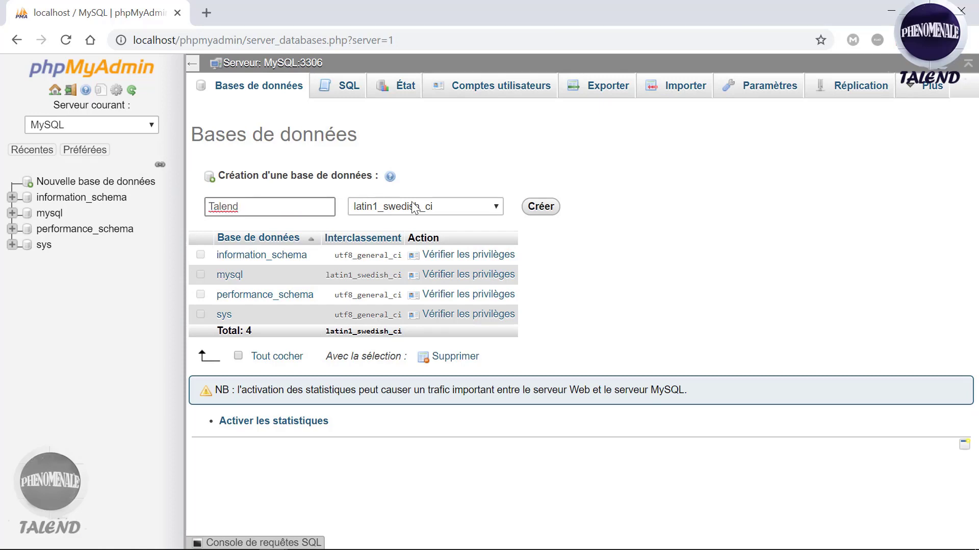
pyautogui.click(540, 206)
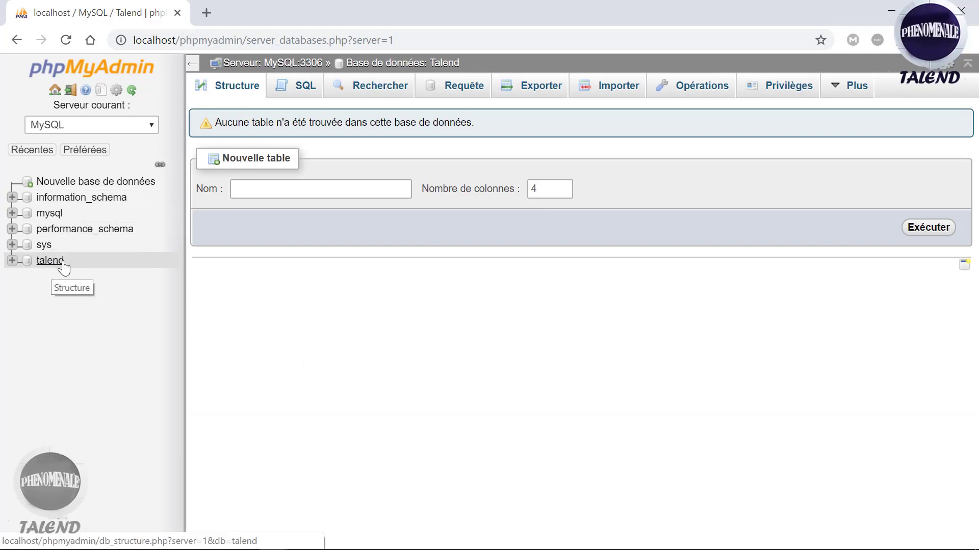
# Step: Start a new table Formjuridique with 2 columns instead of the default 4
pyautogui.click(309, 187)
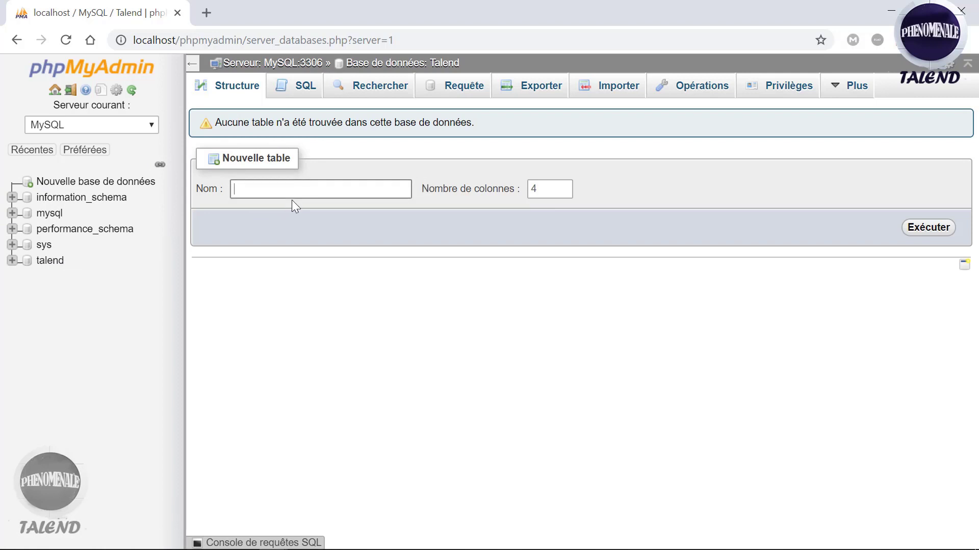
pyautogui.write('Formjuridique')
pyautogui.click(547, 192)
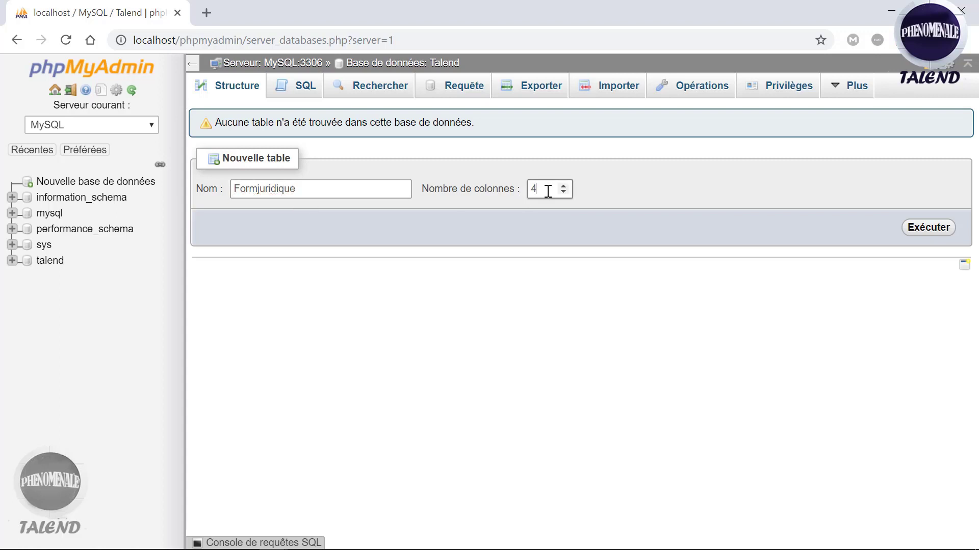
pyautogui.press('BackSpace')
pyautogui.write('2')
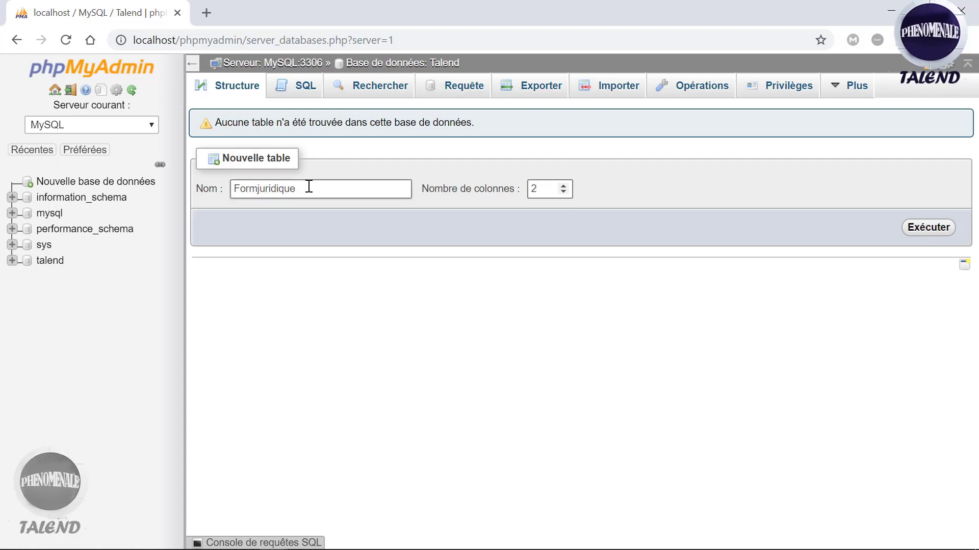
pyautogui.click(933, 229)
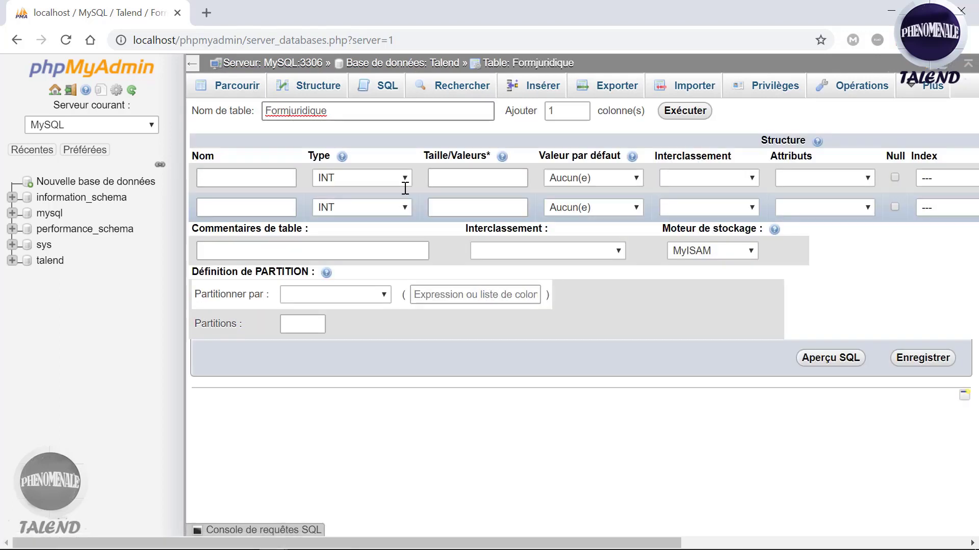
# Step: Name the first column id_formjuridique with size 11 and no default value
pyautogui.click(250, 178)
pyautogui.write('id')
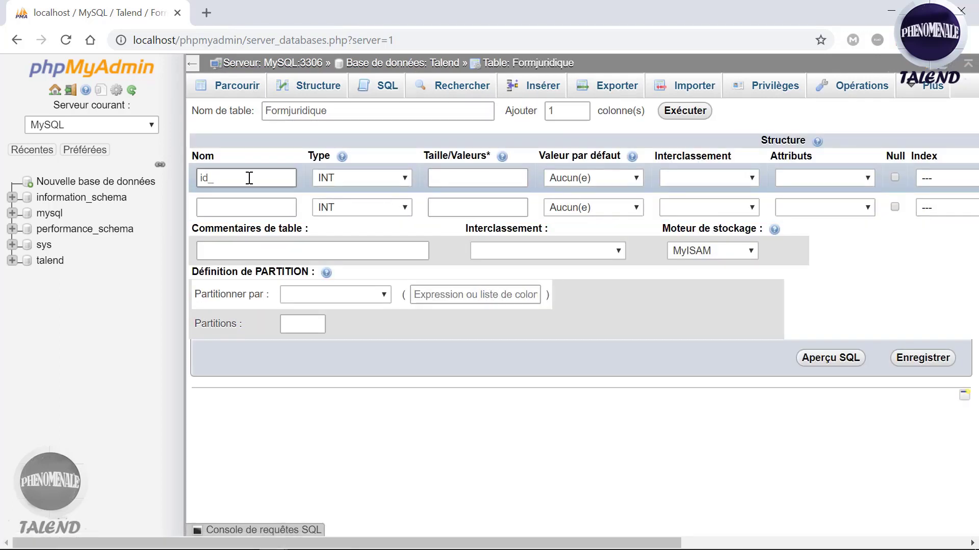
pyautogui.write('_forma')
pyautogui.press('BackSpace')
pyautogui.write('juridique')
pyautogui.click(461, 181)
pyautogui.click(460, 181)
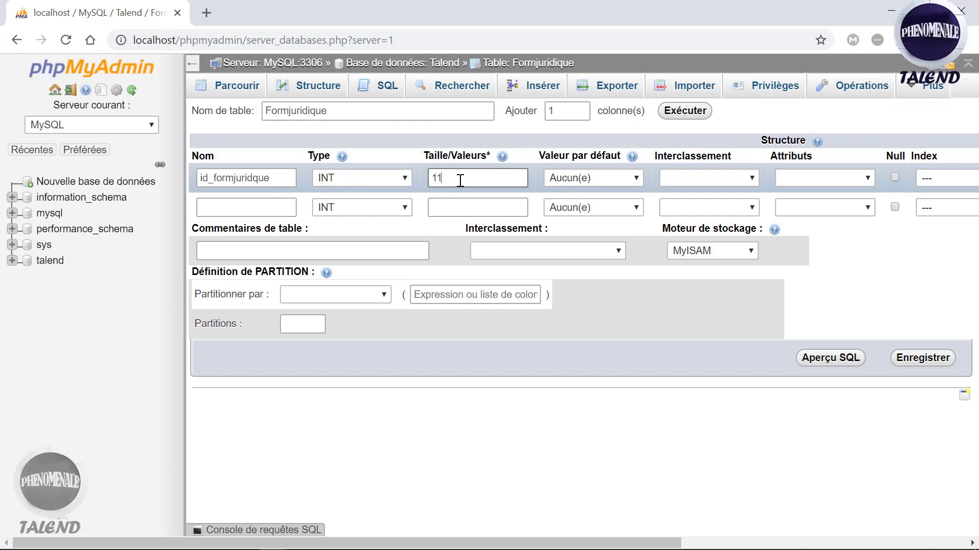
pyautogui.click(607, 178)
pyautogui.click(606, 177)
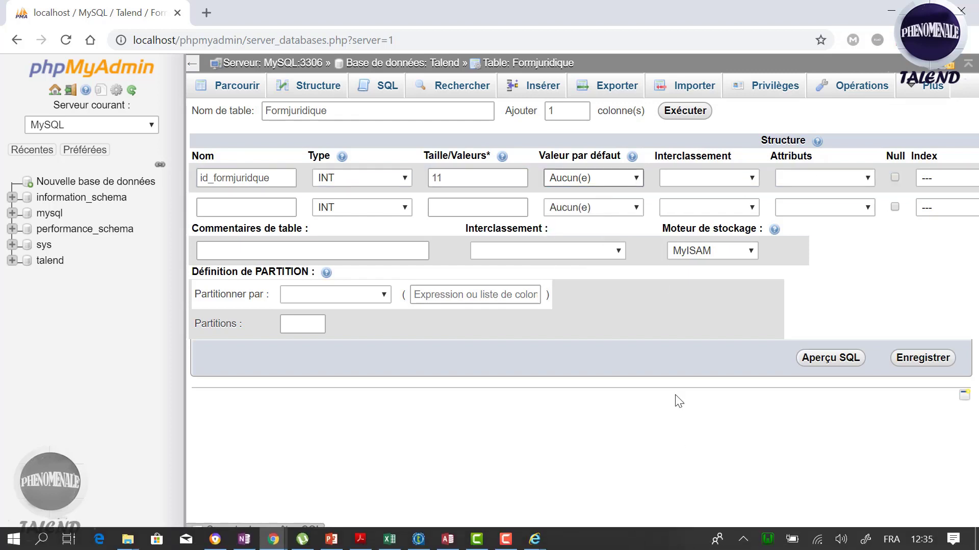
# Step: Make id_formjuridique the PRIMARY key with auto-increment
pyautogui.moveTo(616, 541); pyautogui.dragTo(825, 533)
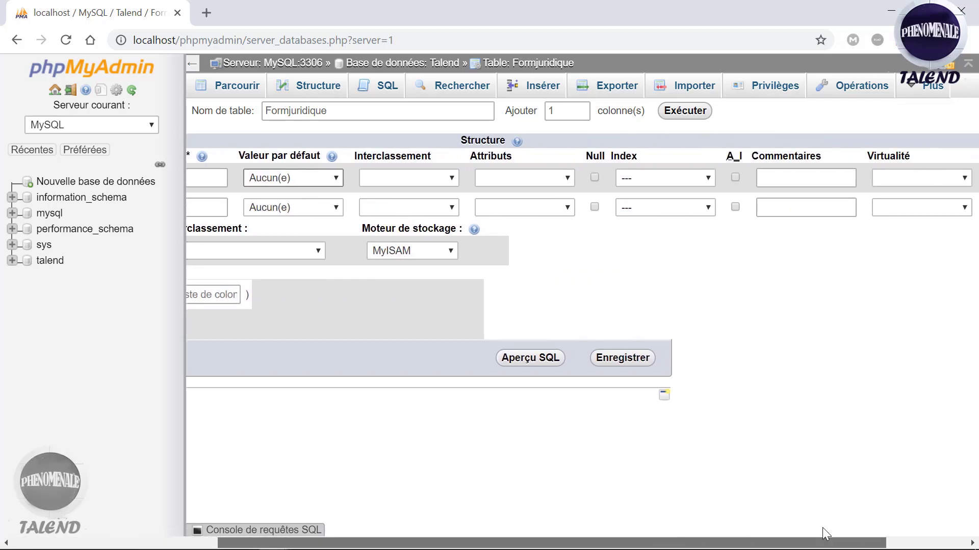
pyautogui.click(699, 175)
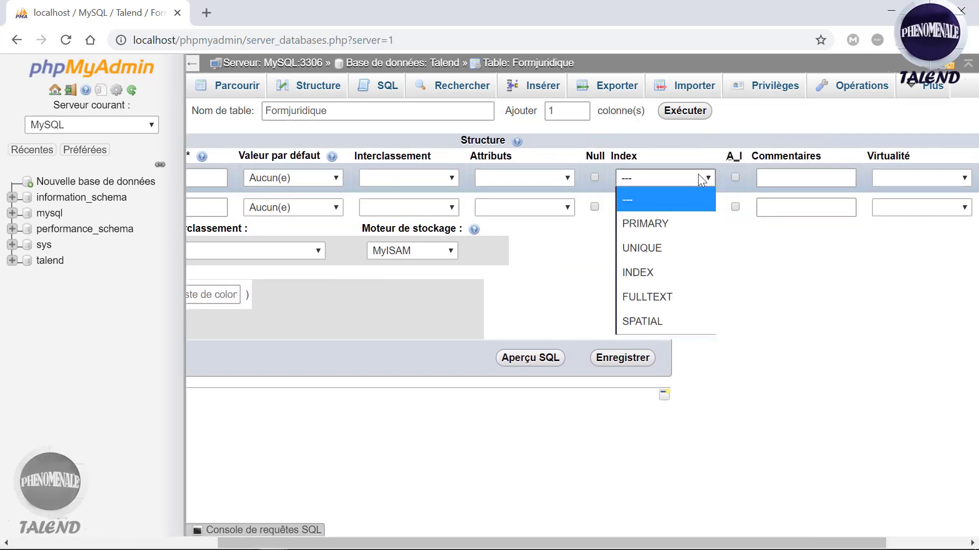
pyautogui.click(660, 225)
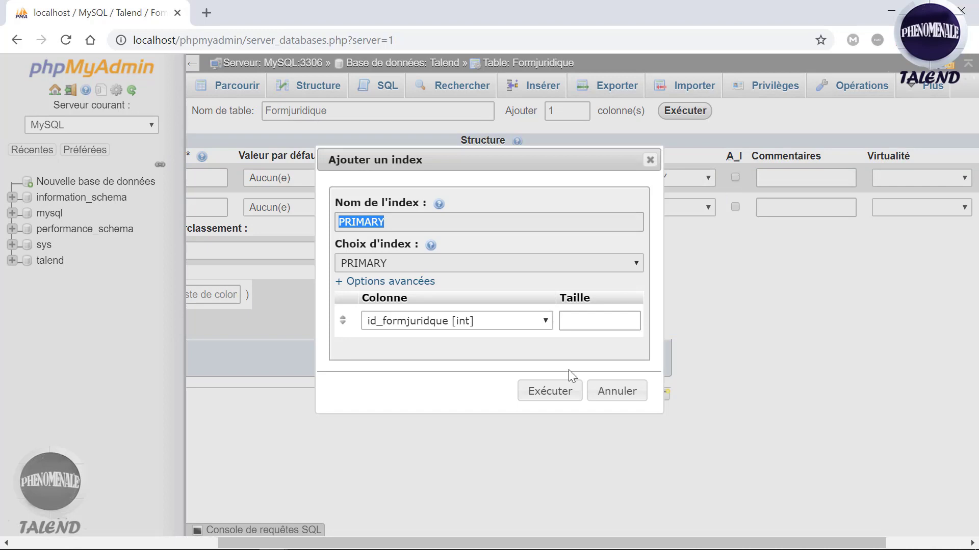
pyautogui.click(551, 392)
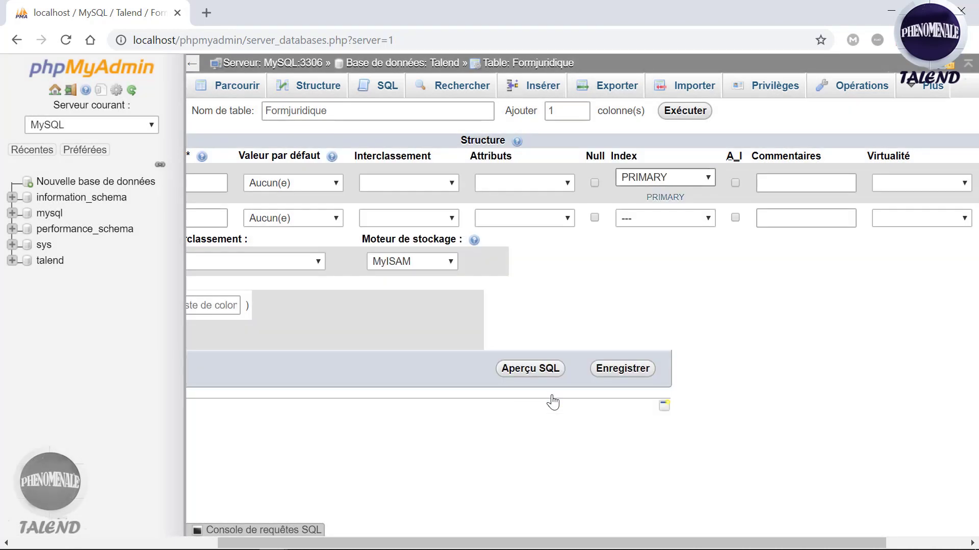
pyautogui.click(735, 183)
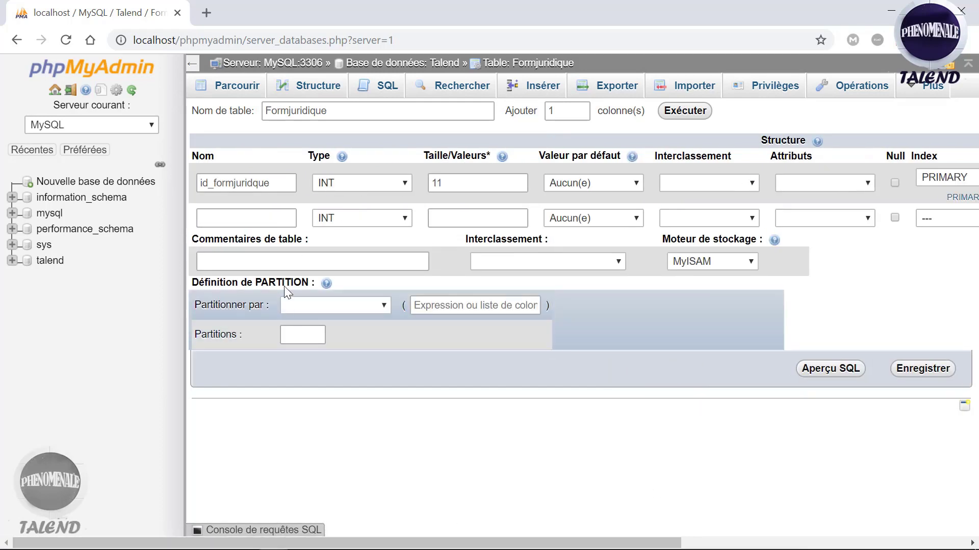
# Step: Name the second column formjuridque with type VARCHAR and length 255
pyautogui.click(276, 221)
pyautogui.write('d')
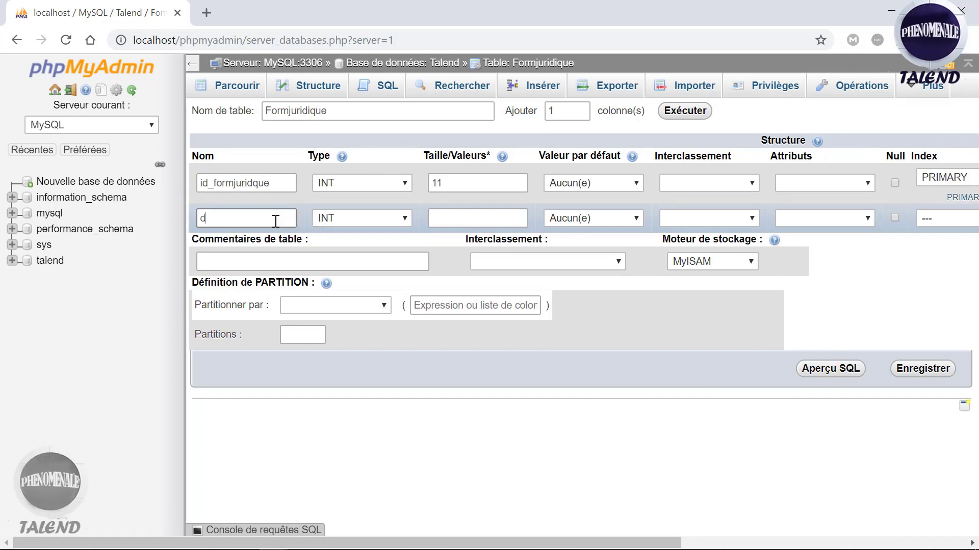
pyautogui.press('BackSpace')
pyautogui.write('formjuridque')
pyautogui.click(351, 218)
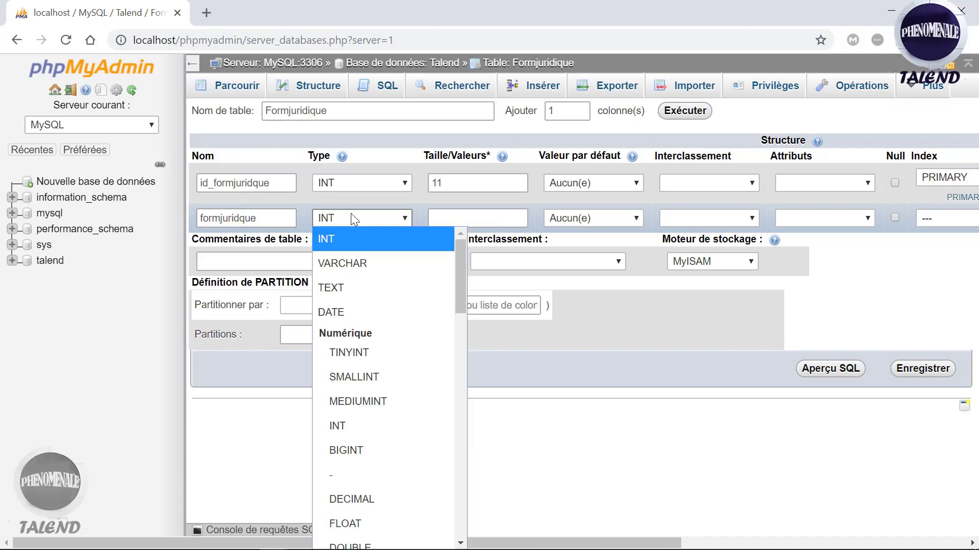
pyautogui.press('Down')
pyautogui.press('Return')
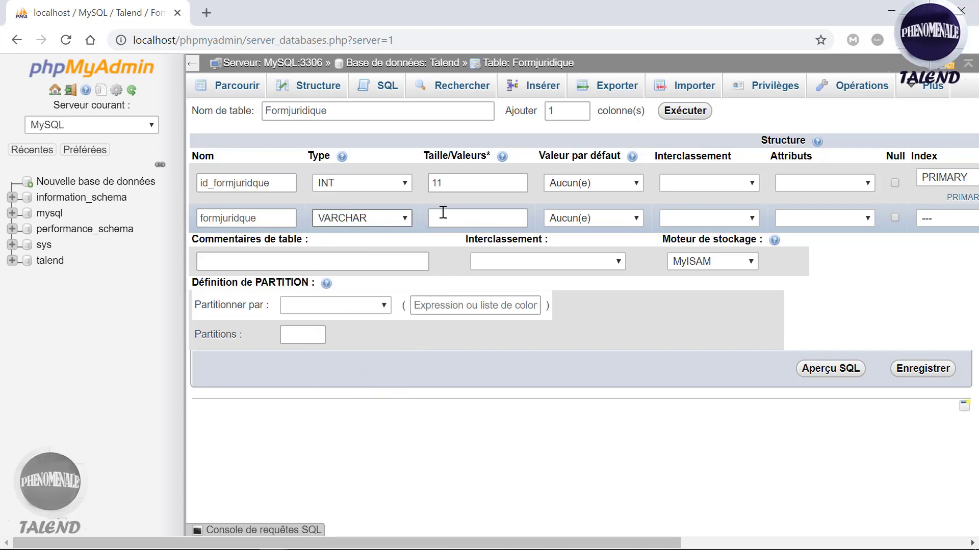
pyautogui.click(463, 213)
pyautogui.write('2')
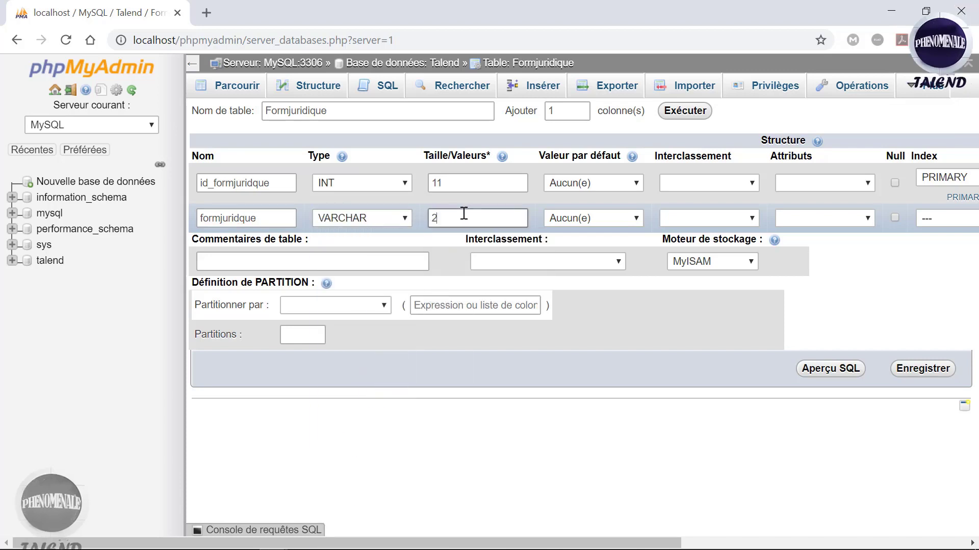
pyautogui.write('55')
# Step: Set formjuridque's default to NULL with no index, and save the Formjuridique table
pyautogui.click(604, 217)
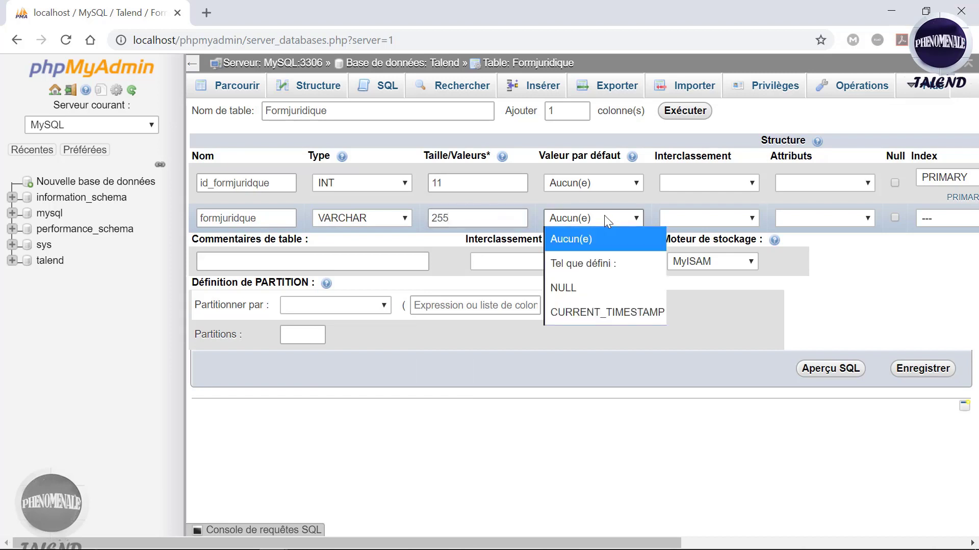
pyautogui.click(581, 287)
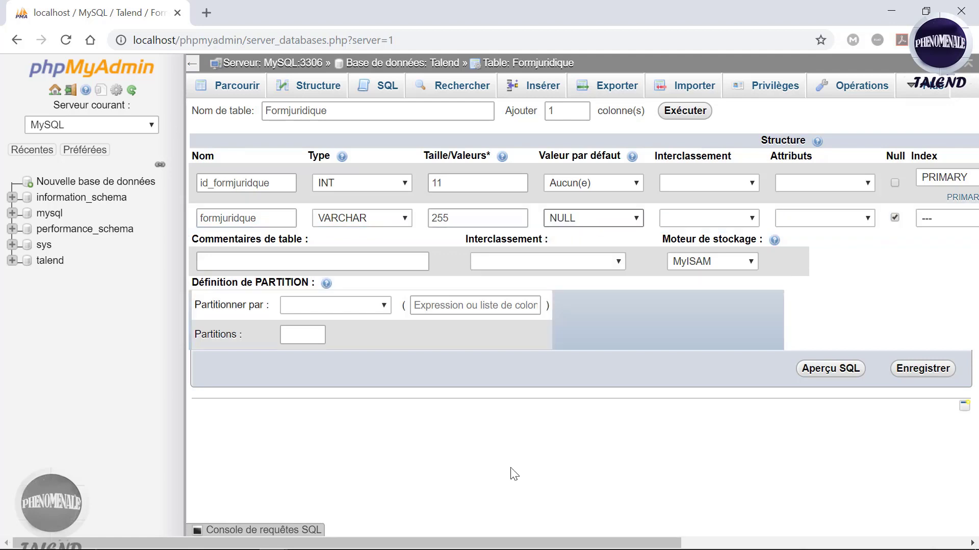
pyautogui.moveTo(506, 545); pyautogui.dragTo(748, 545)
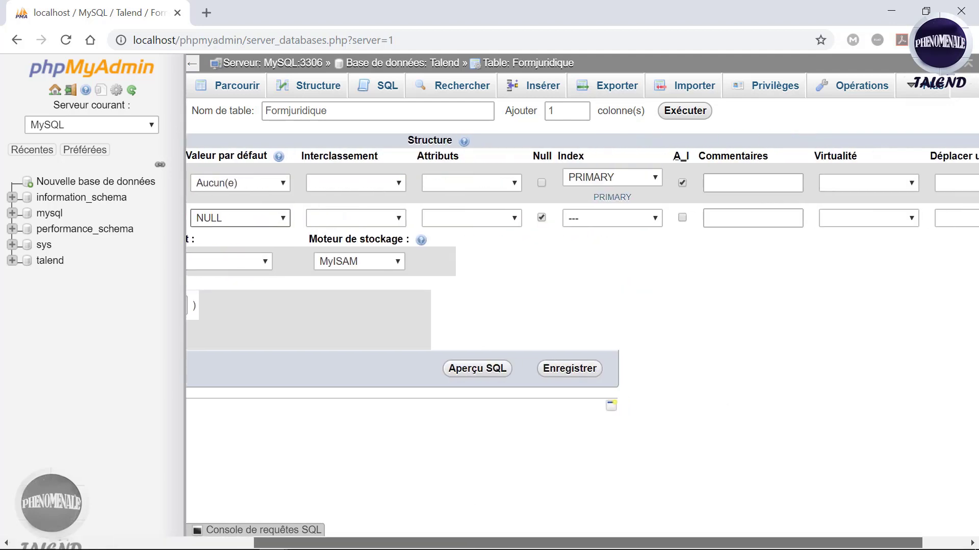
pyautogui.click(633, 219)
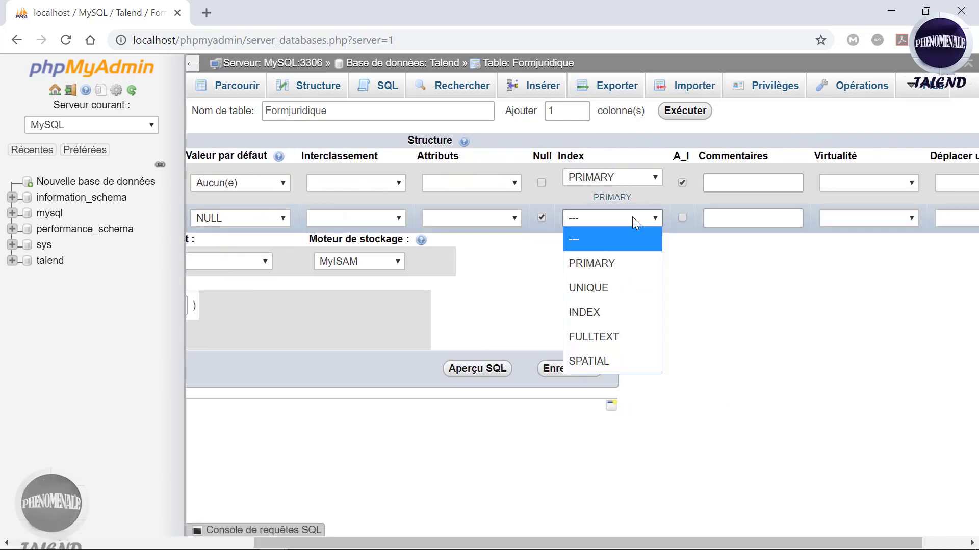
pyautogui.click(634, 218)
pyautogui.click(720, 314)
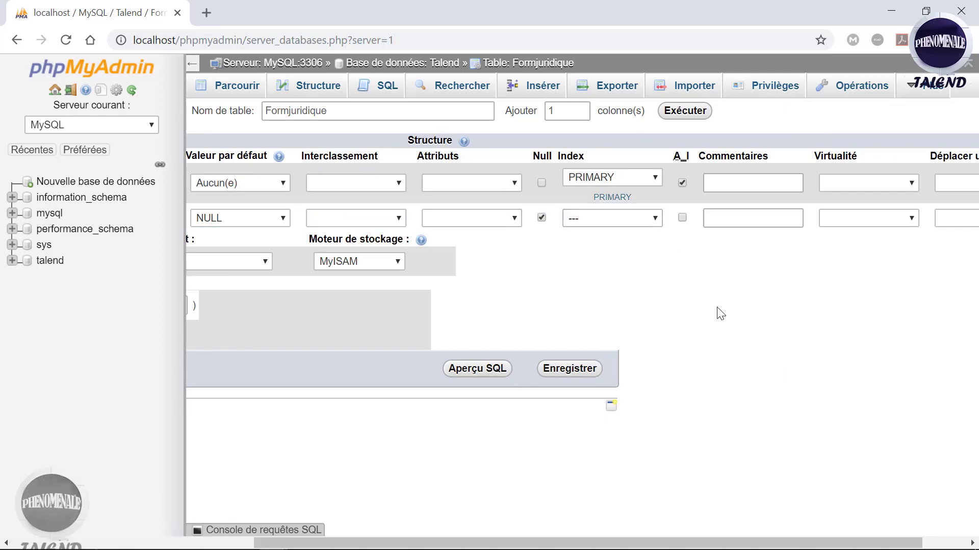
pyautogui.click(580, 369)
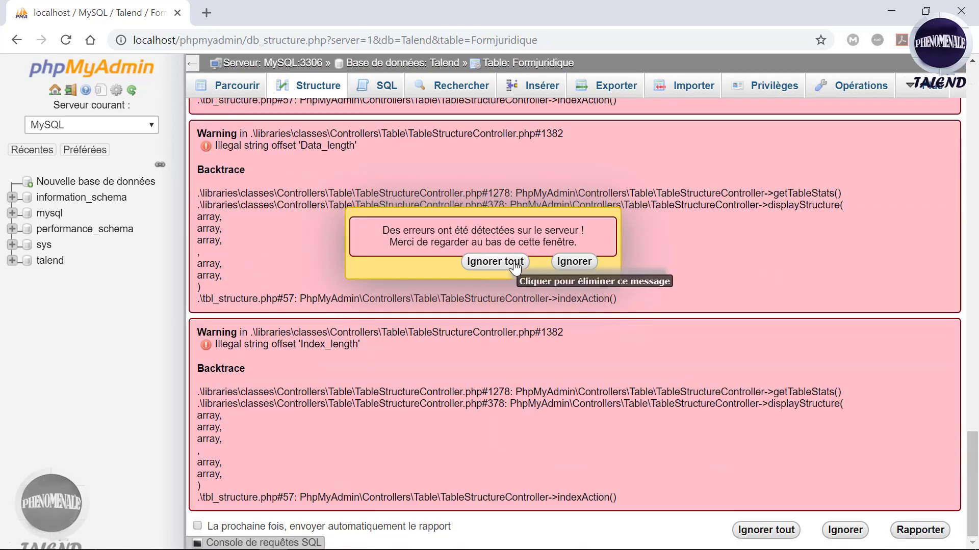
# Step: Dismiss the server warnings and check the formjuridique table's rows and two-column structure
pyautogui.click(514, 263)
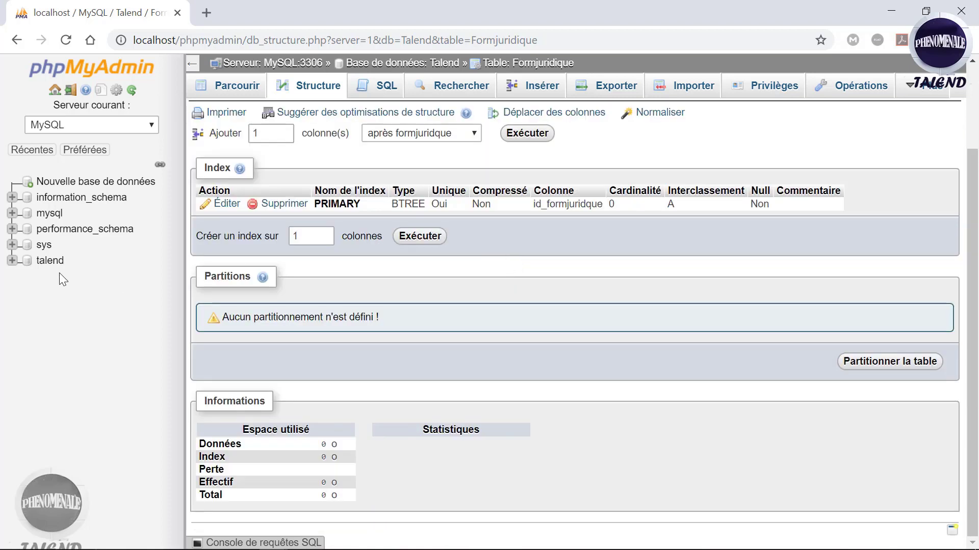
pyautogui.click(49, 264)
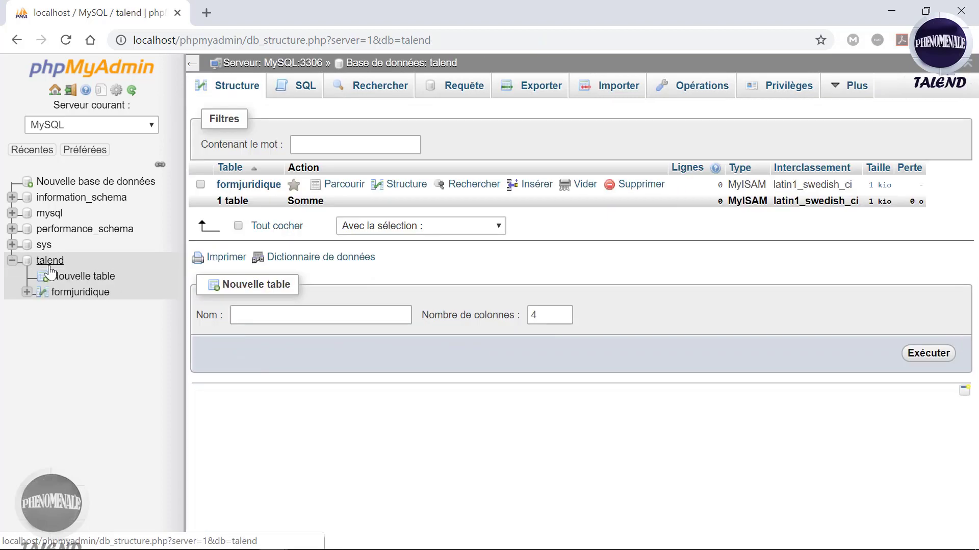
pyautogui.click(246, 188)
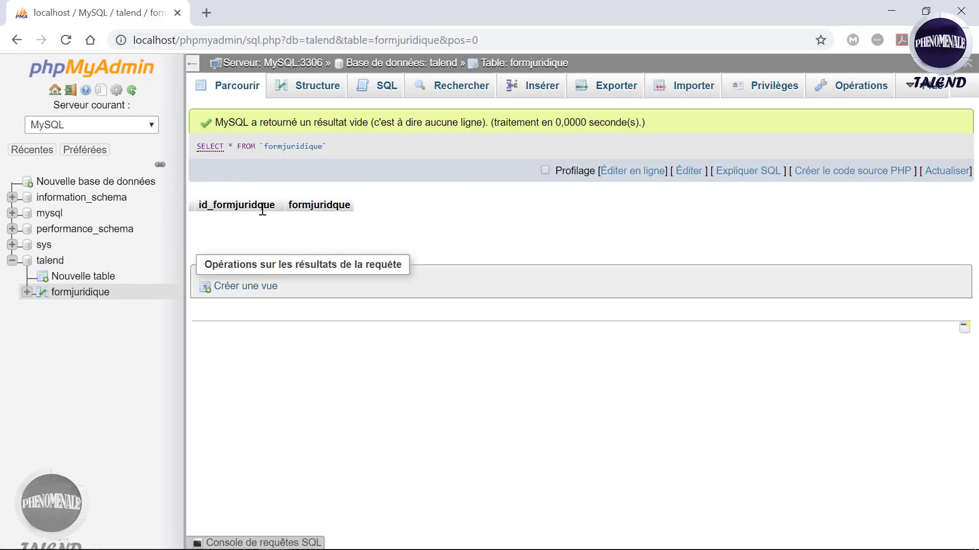
pyautogui.click(304, 92)
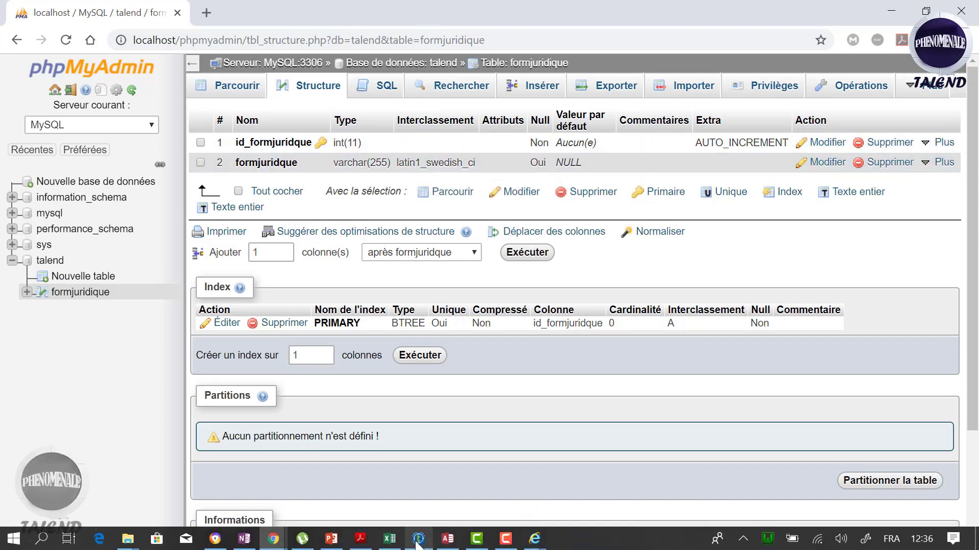
pyautogui.click(418, 542)
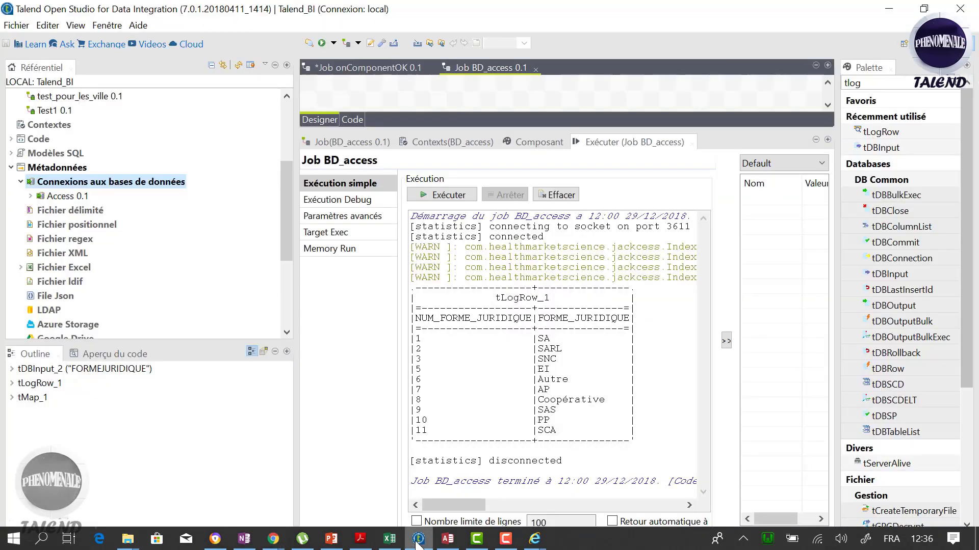
# Step: Create a database connection named BD_Mysql under Connexions aux bases de données and continue to step 2
pyautogui.rightClick(84, 182)
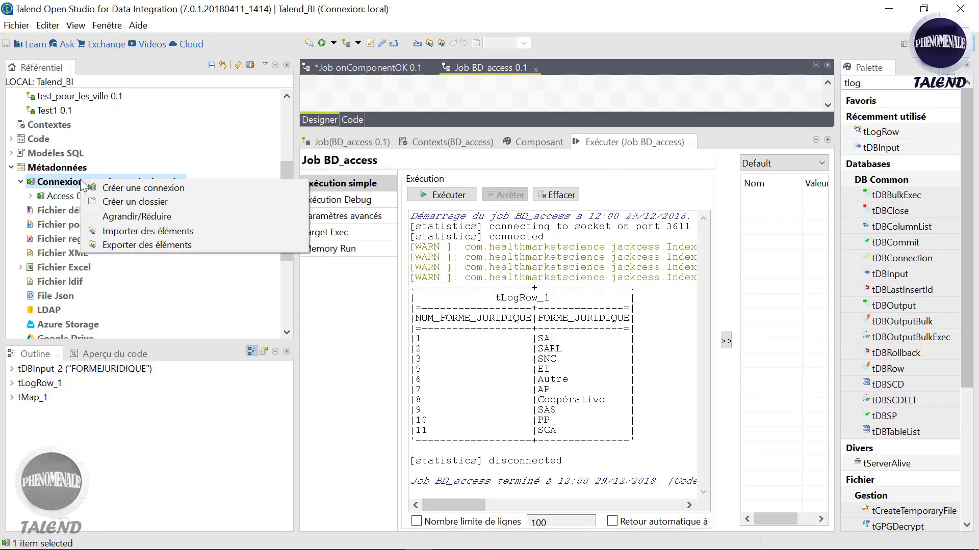
pyautogui.click(118, 190)
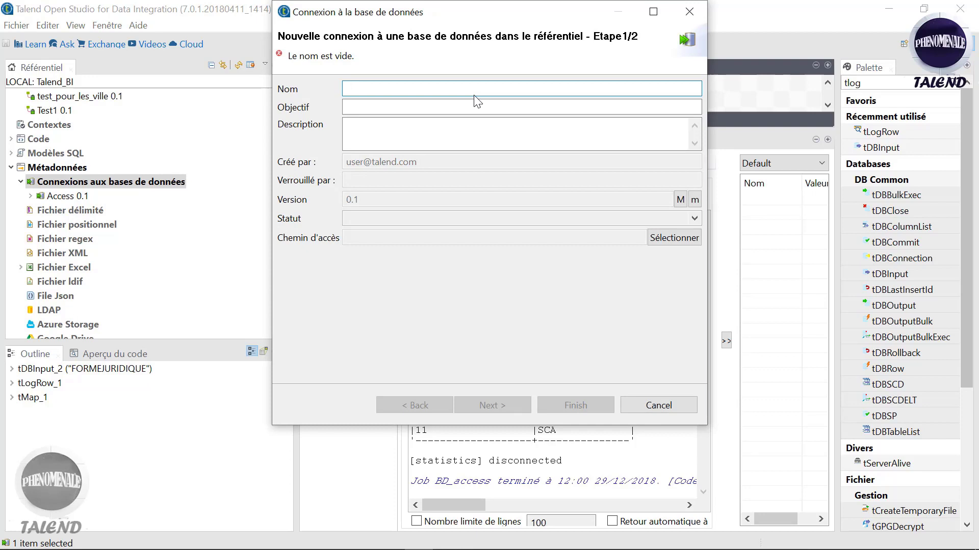
pyautogui.write('BD_')
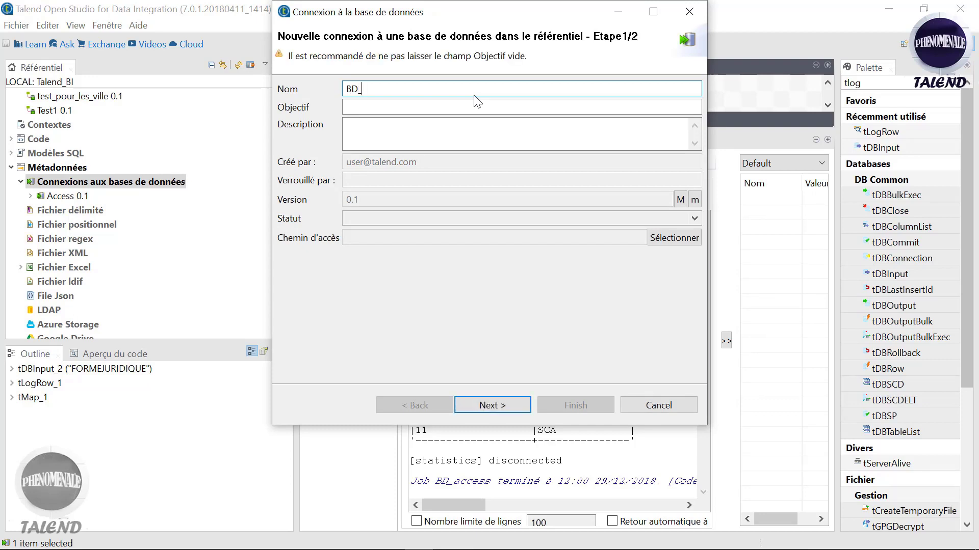
pyautogui.write('Mysql')
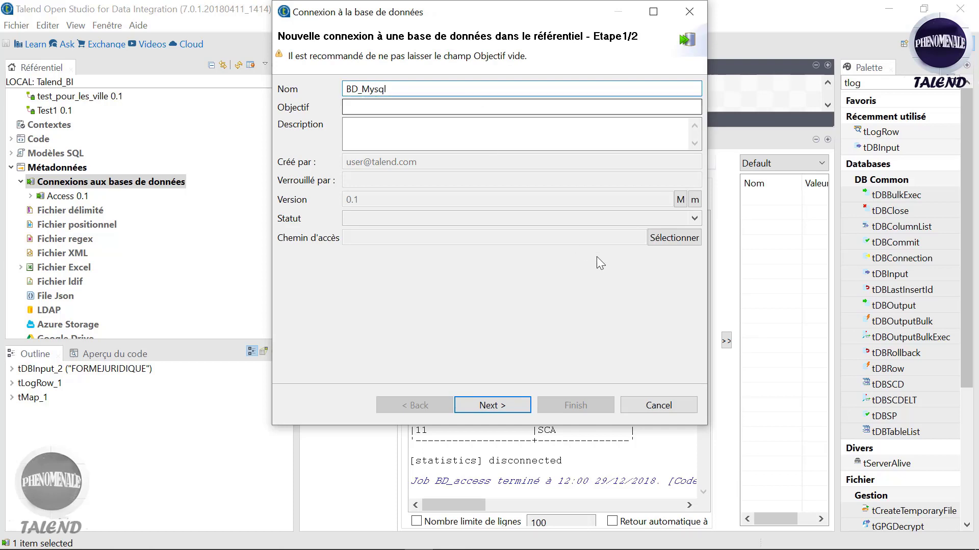
pyautogui.click(507, 411)
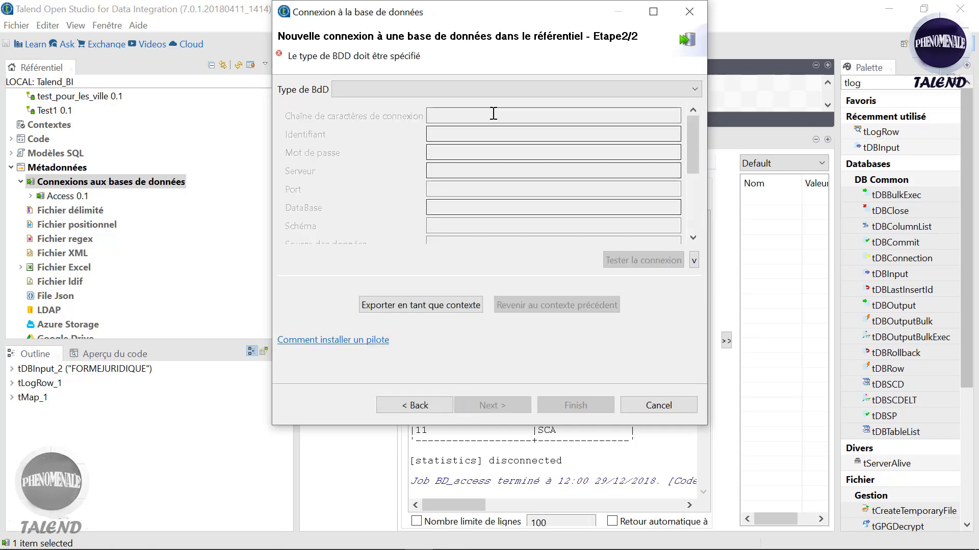
# Step: Set the BD_Mysql connection's database type to MySQL
pyautogui.click(465, 91)
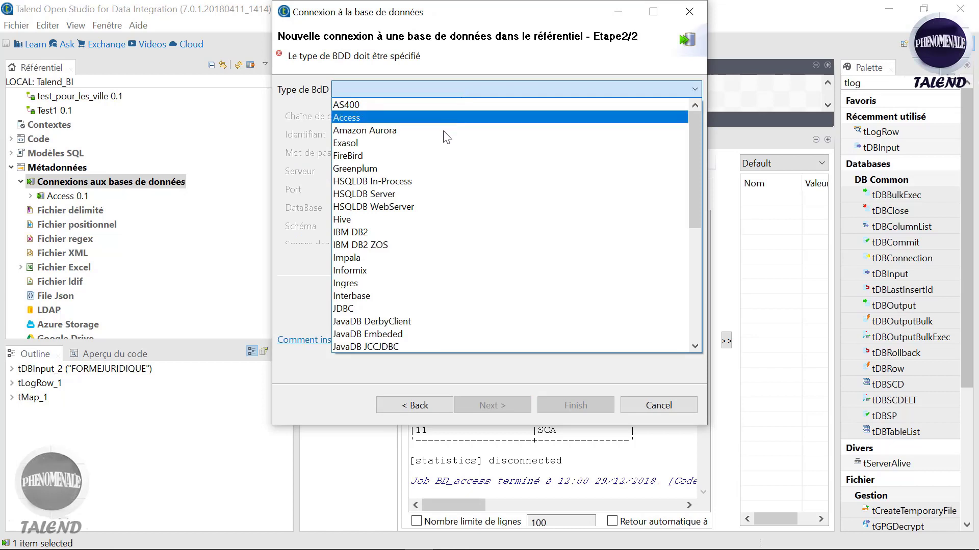
pyautogui.press('m')
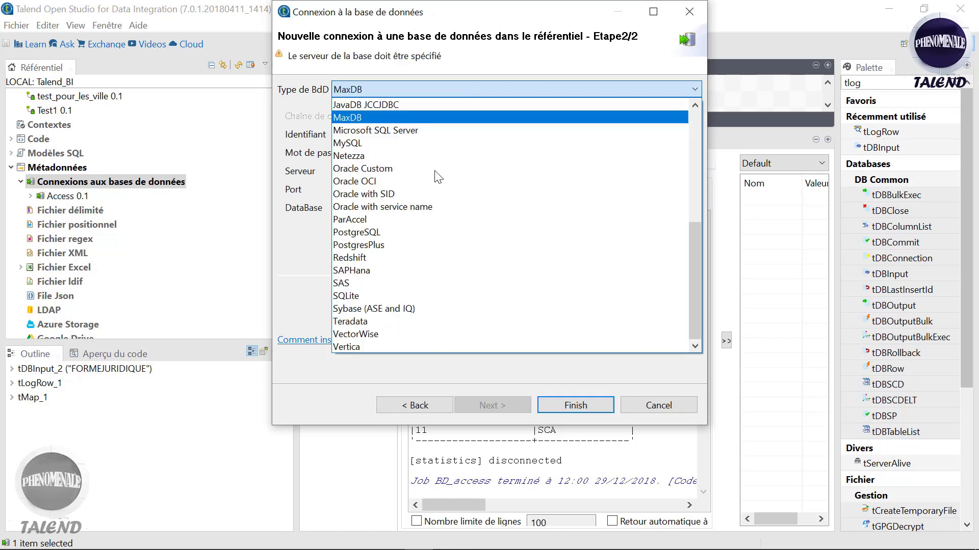
pyautogui.press('m')
pyautogui.press('m')
pyautogui.press('Return')
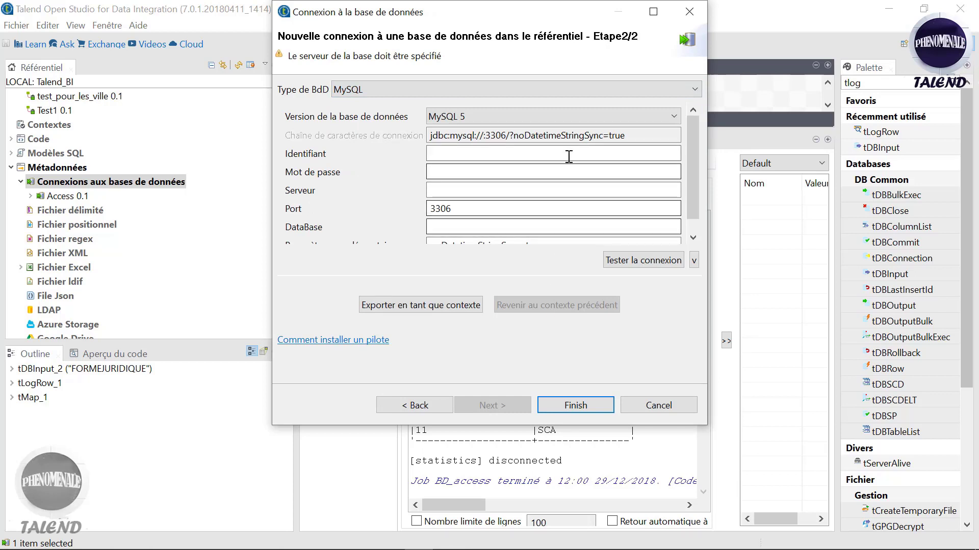
# Step: Enter root as the login and localhsot as the server
pyautogui.click(536, 155)
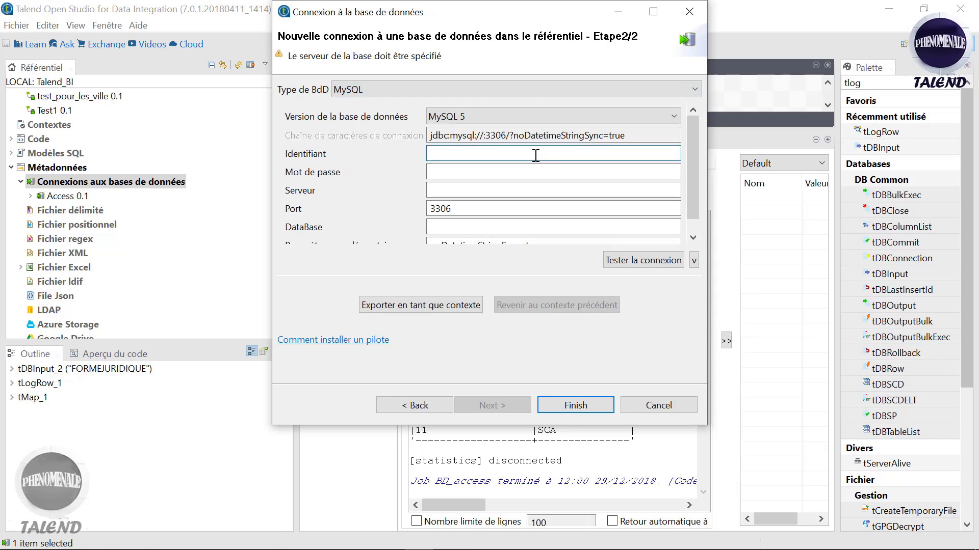
pyautogui.write('root')
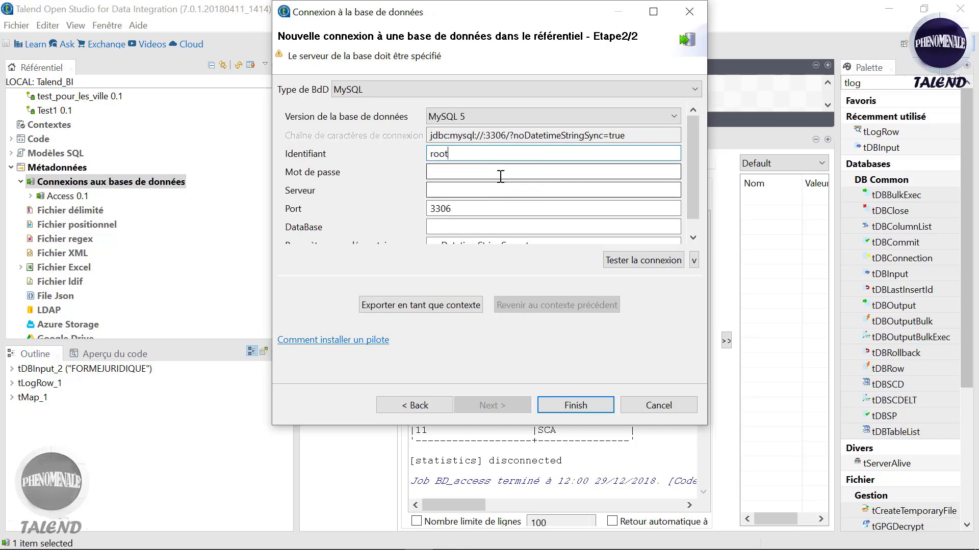
pyautogui.click(491, 194)
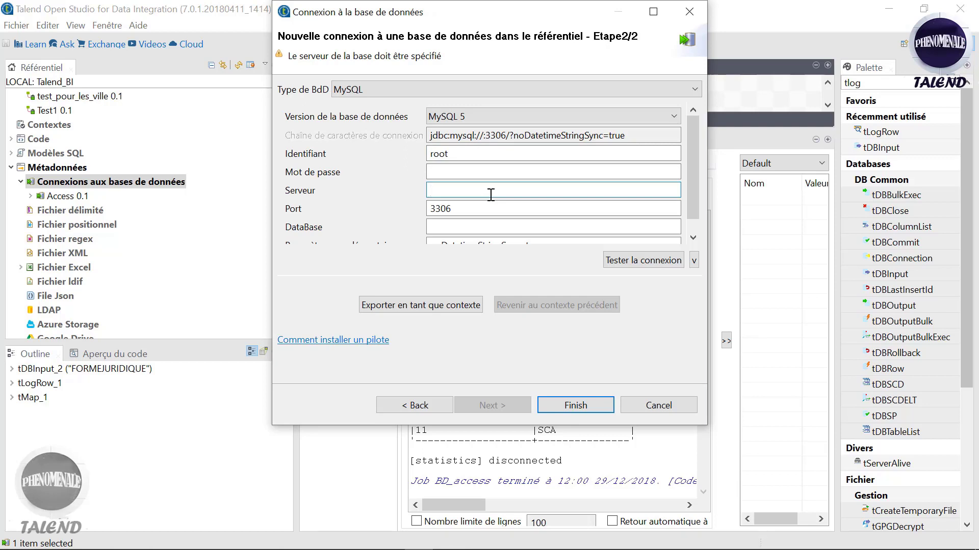
pyautogui.write('local')
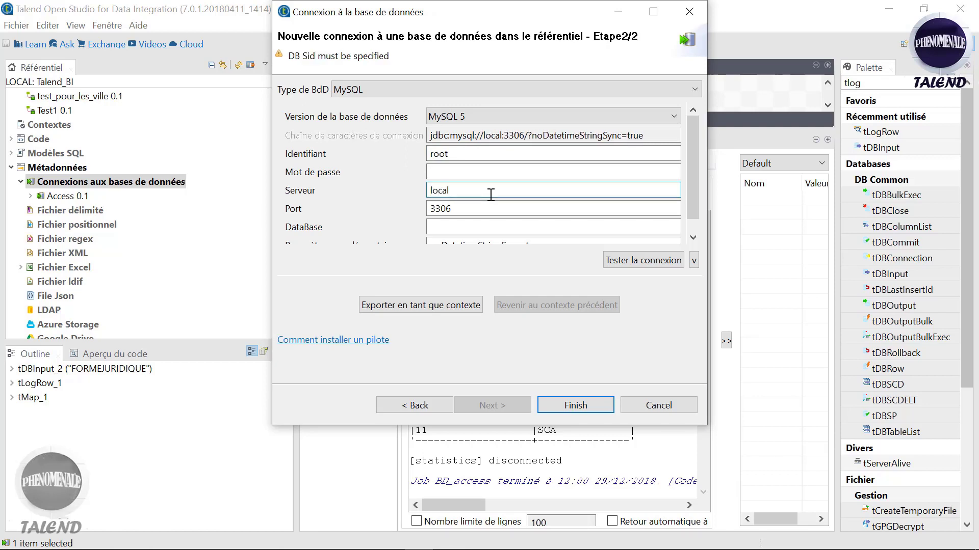
pyautogui.write('hsot')
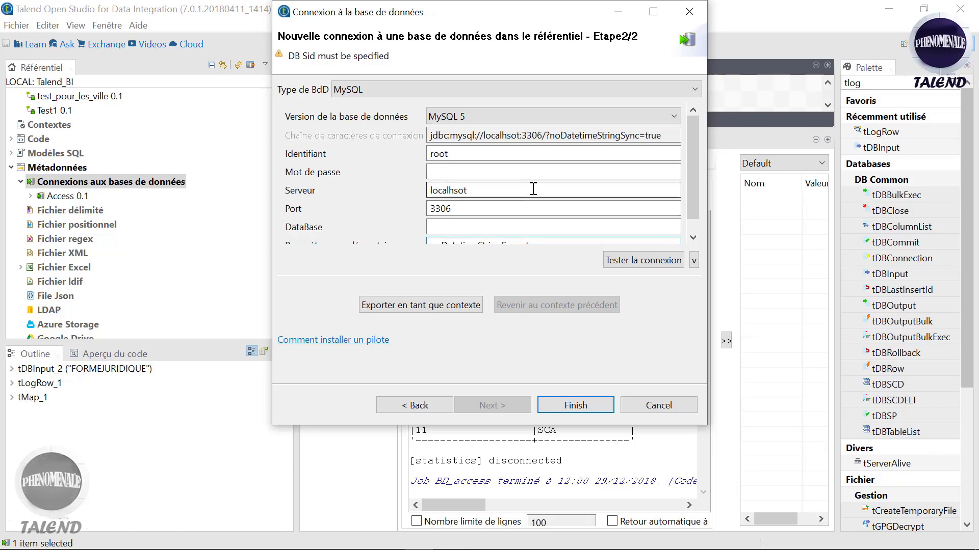
pyautogui.moveTo(693, 179); pyautogui.dragTo(696, 205)
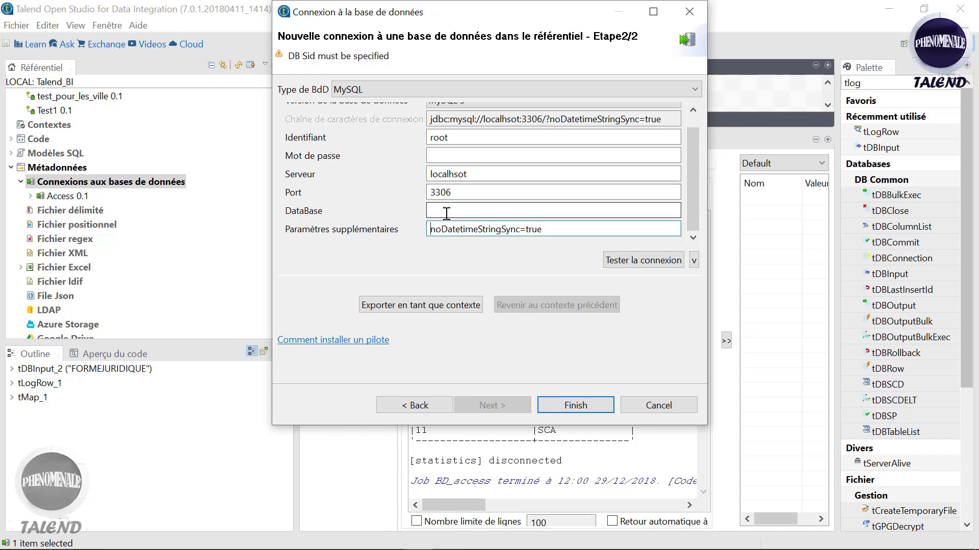
# Step: Check the database name in phpMyAdmin, enter talend as DataBase, and test the connection, which fails
pyautogui.moveTo(483, 523)
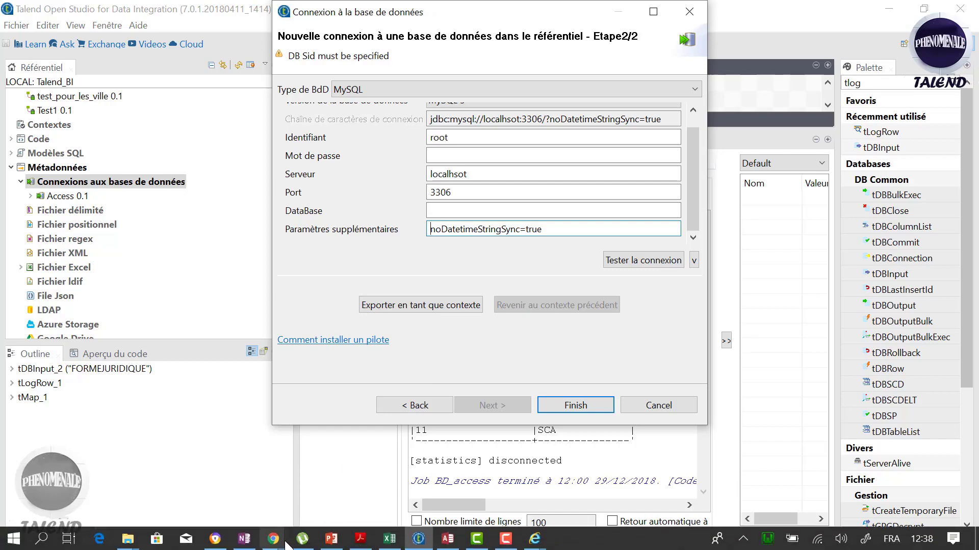
pyautogui.moveTo(286, 544)
pyautogui.click(410, 487)
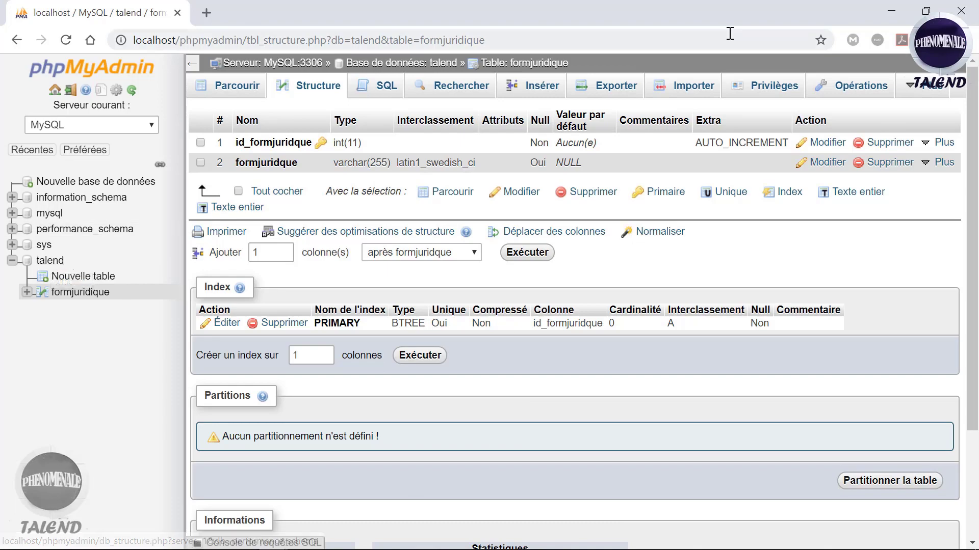
pyautogui.click(891, 10)
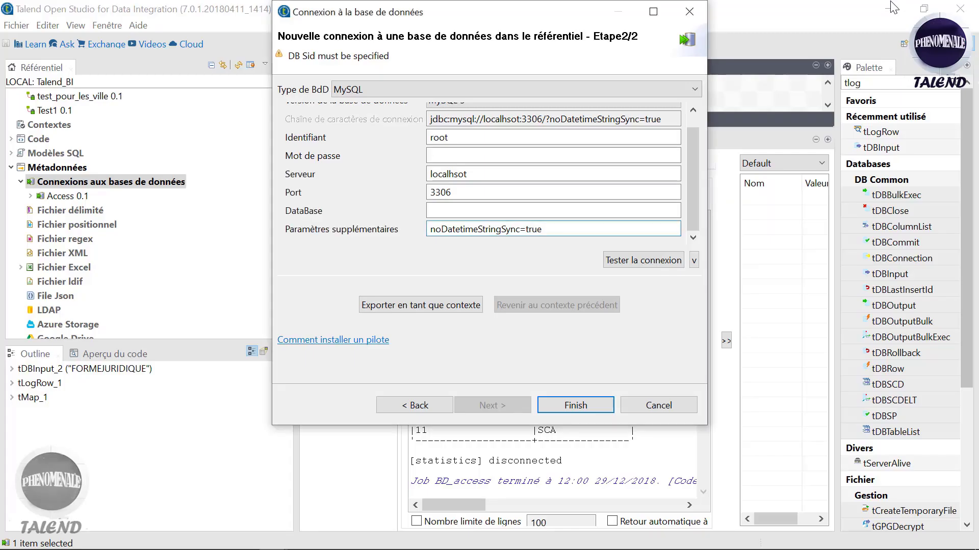
pyautogui.click(464, 210)
pyautogui.write('t')
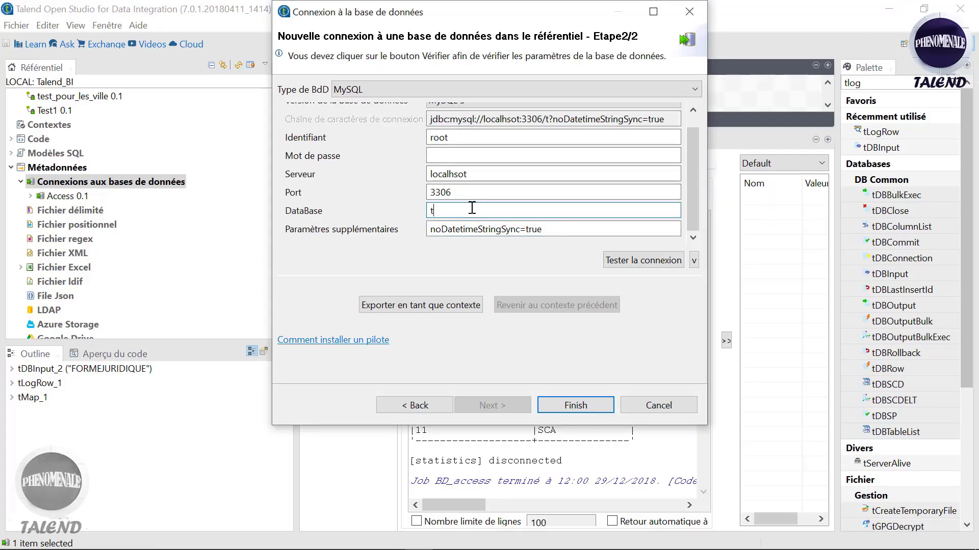
pyautogui.write('alend')
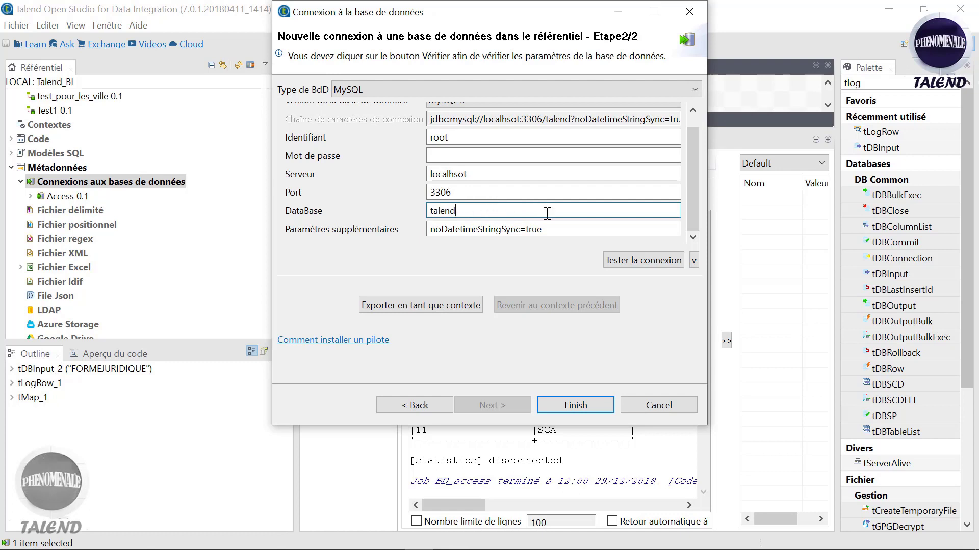
pyautogui.click(627, 262)
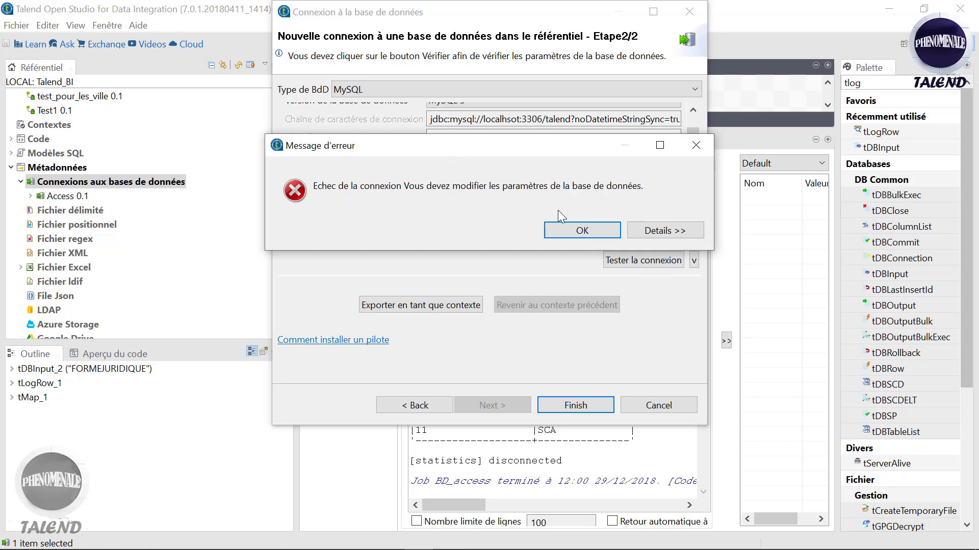
# Step: Dismiss the error, keep MySQL 5, replace localhsot with 127.0.0.1, and retest the connection successfully
pyautogui.click(580, 232)
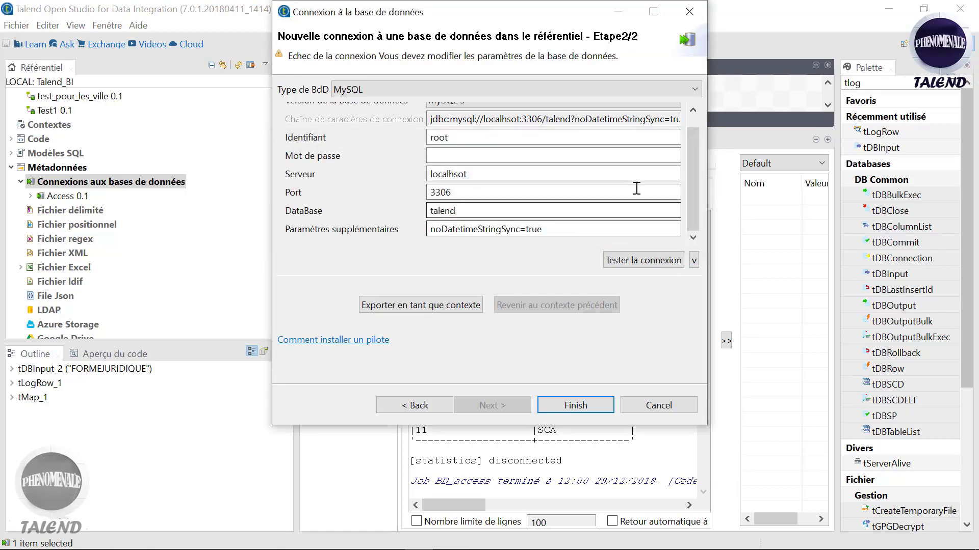
pyautogui.scroll(1, 692, 188)
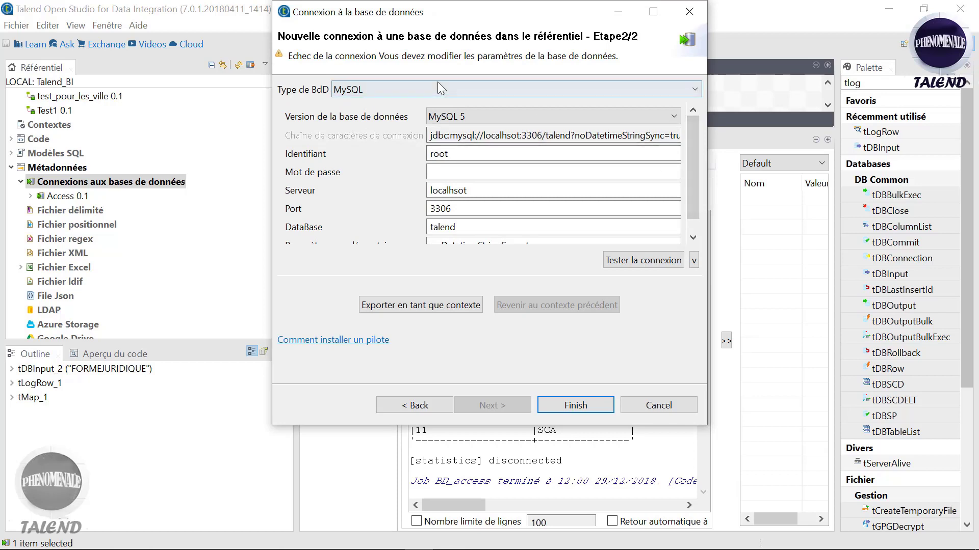
pyautogui.click(472, 115)
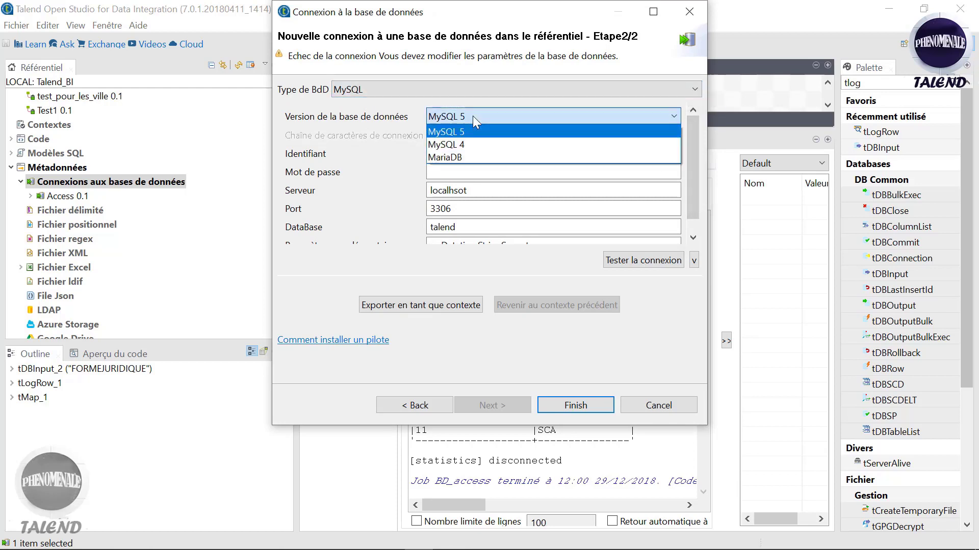
pyautogui.click(473, 115)
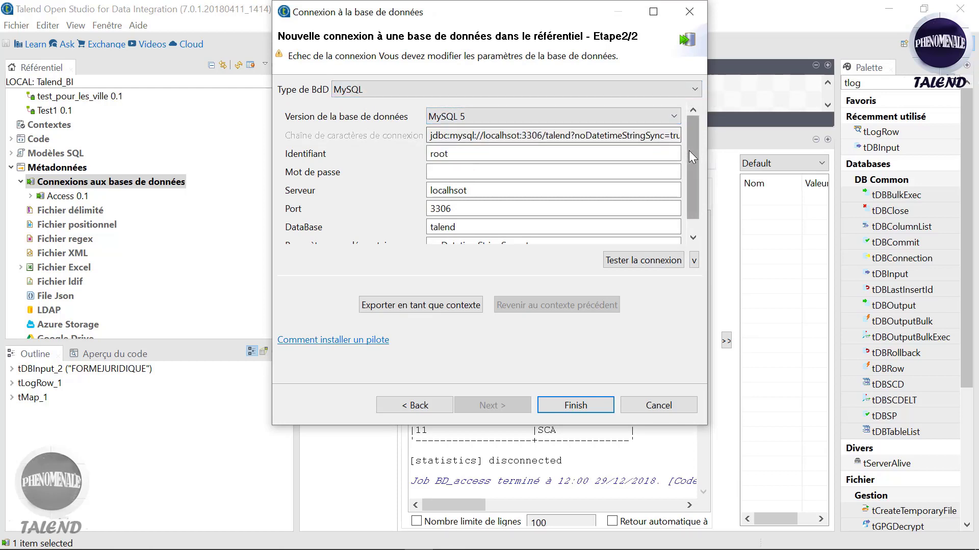
pyautogui.moveTo(689, 151); pyautogui.dragTo(689, 181)
pyautogui.click(559, 172)
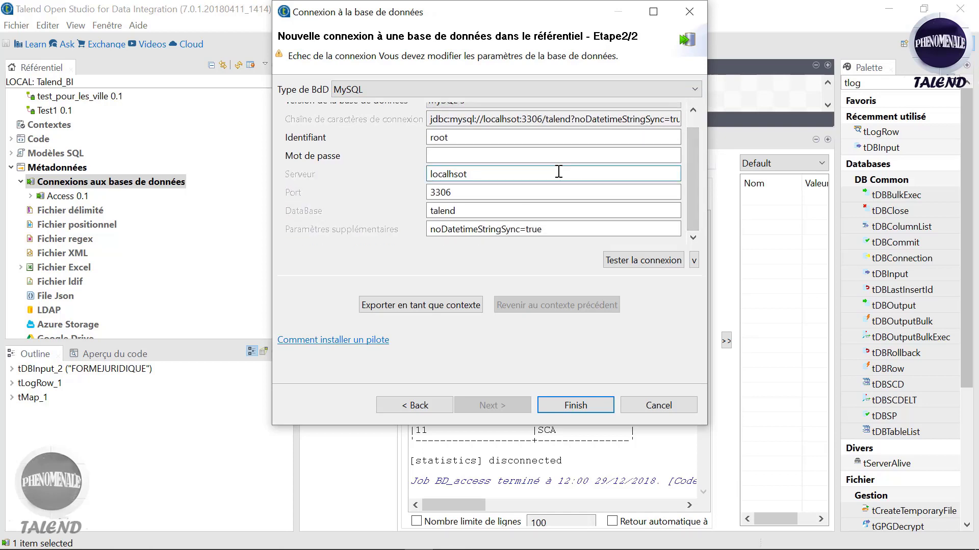
pyautogui.press('BackSpace')
pyautogui.press('BackSpace')
pyautogui.press('BackSpace')
pyautogui.press('BackSpace')
pyautogui.press('BackSpace')
pyautogui.press('BackSpace')
pyautogui.press('BackSpace')
pyautogui.press('BackSpace')
pyautogui.press('BackSpace')
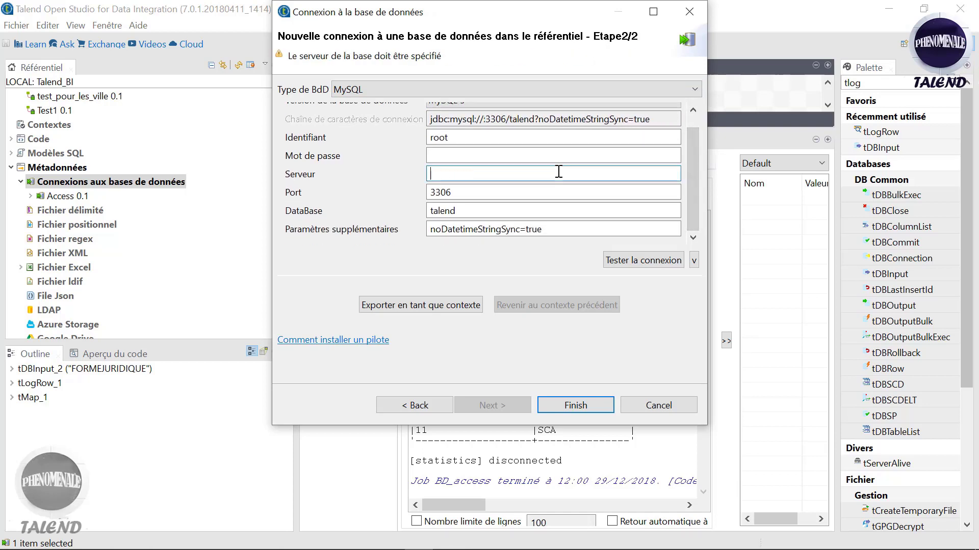
pyautogui.write('127')
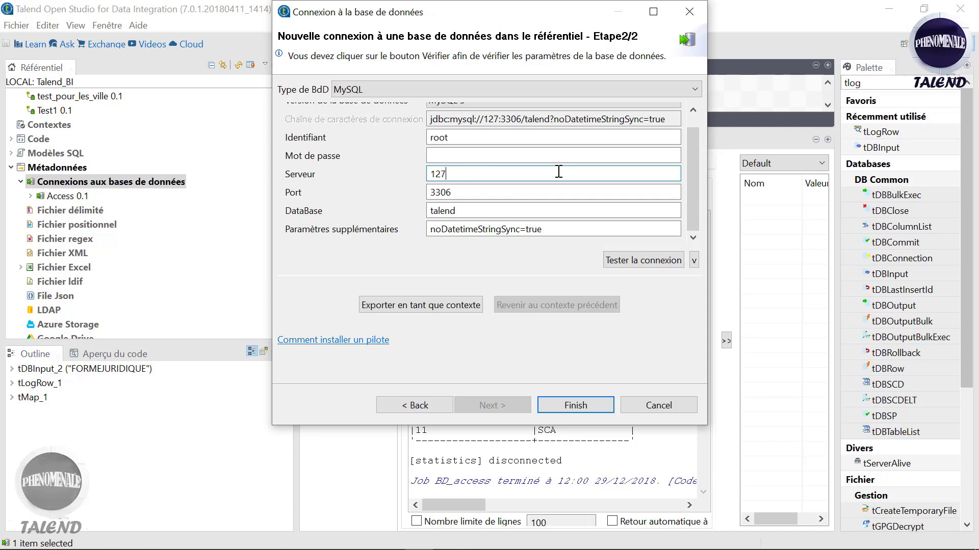
pyautogui.write('.0')
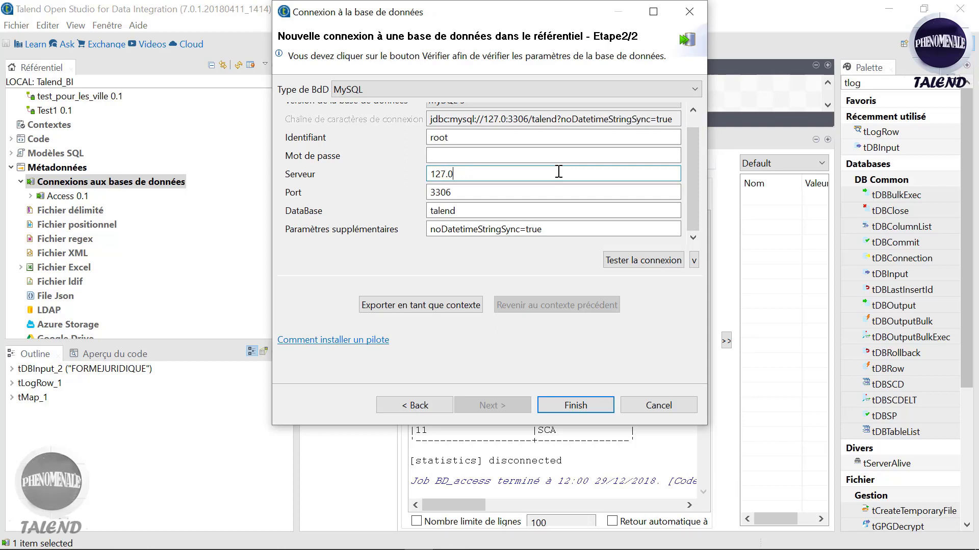
pyautogui.write('.0.')
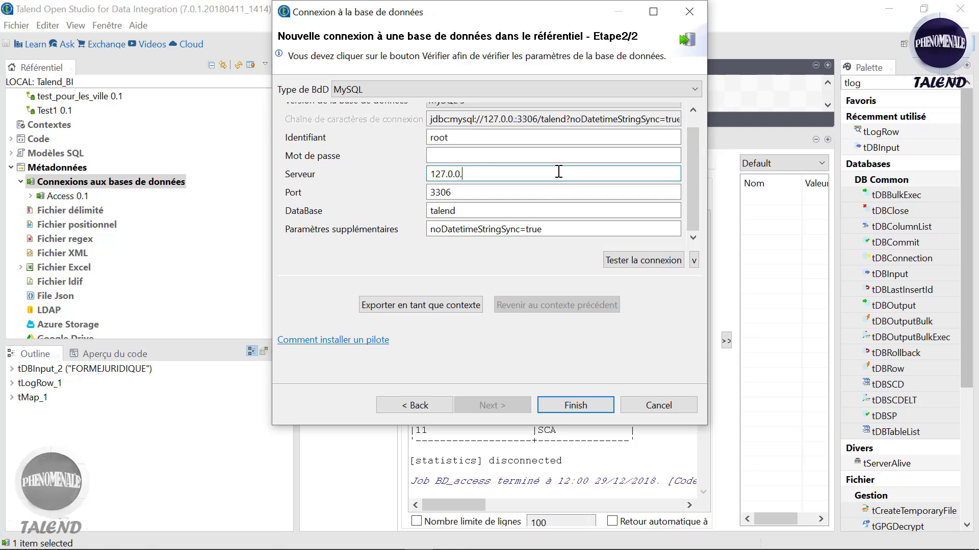
pyautogui.write('1')
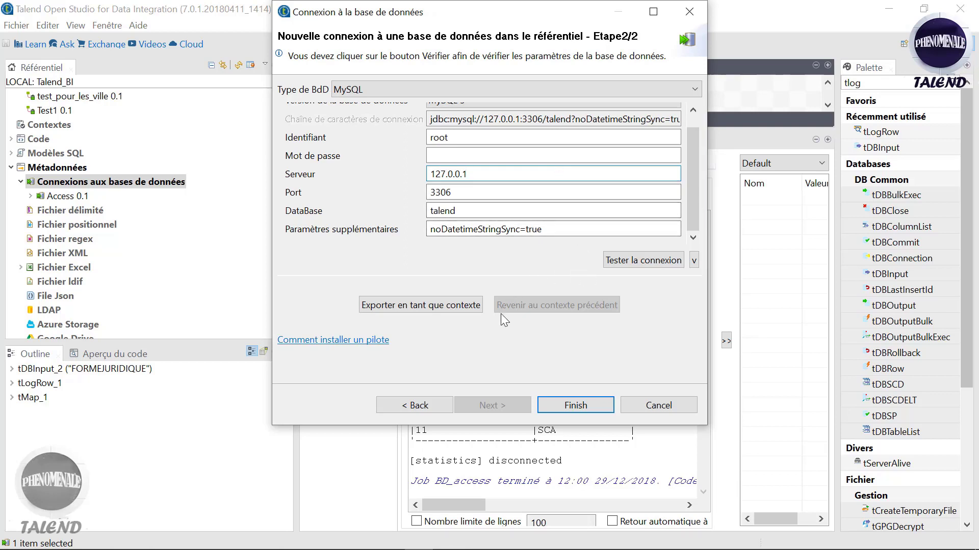
pyautogui.click(660, 260)
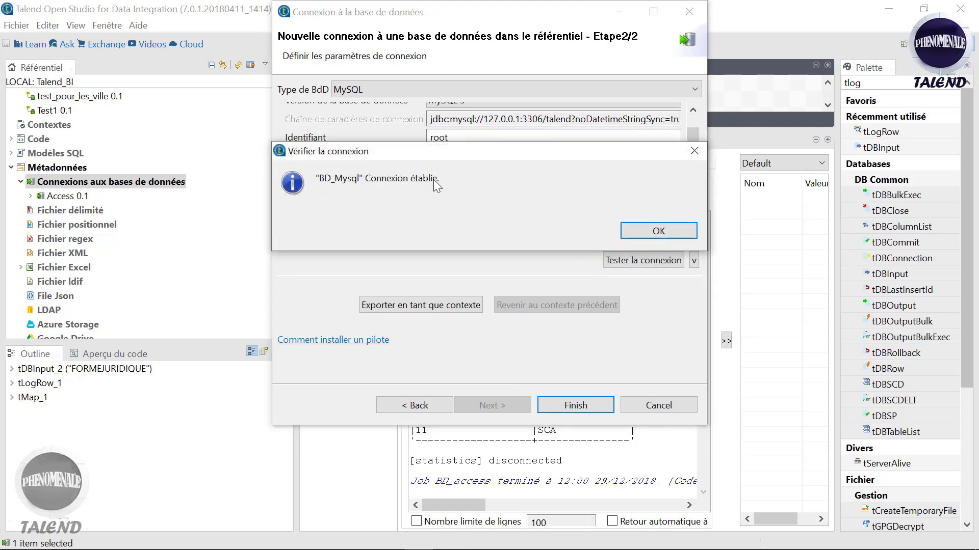
pyautogui.click(664, 233)
# Step: Save the BD_Mysql connection and expand it in the repository
pyautogui.click(576, 406)
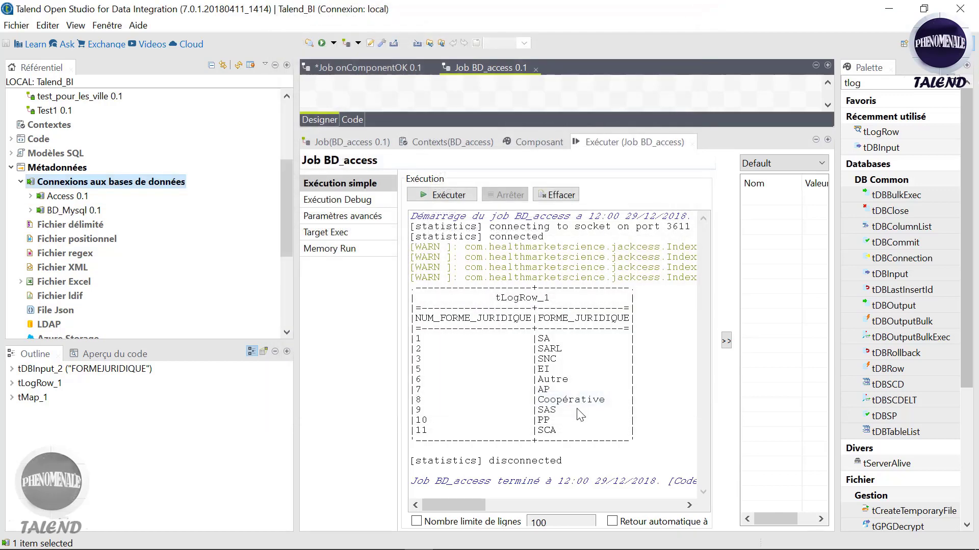
pyautogui.click(31, 210)
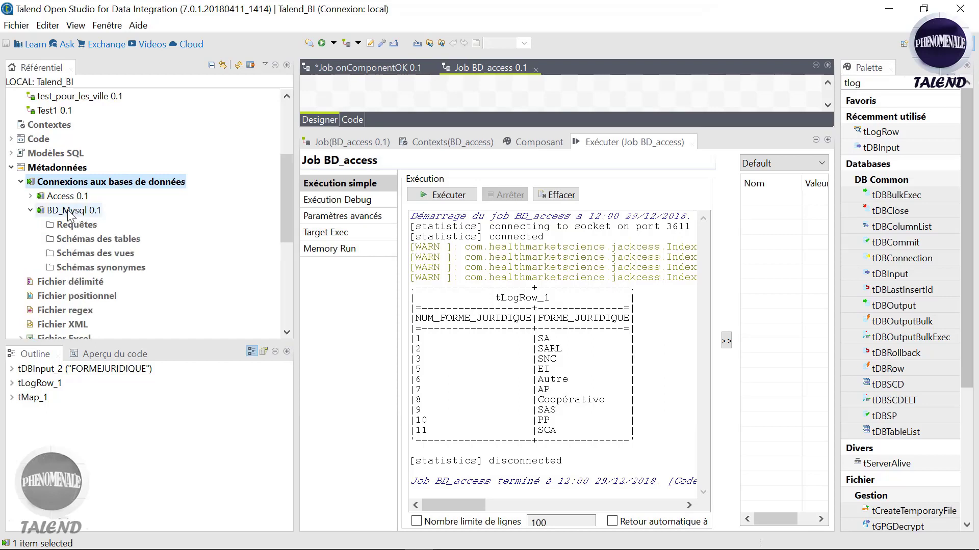
pyautogui.rightClick(71, 211)
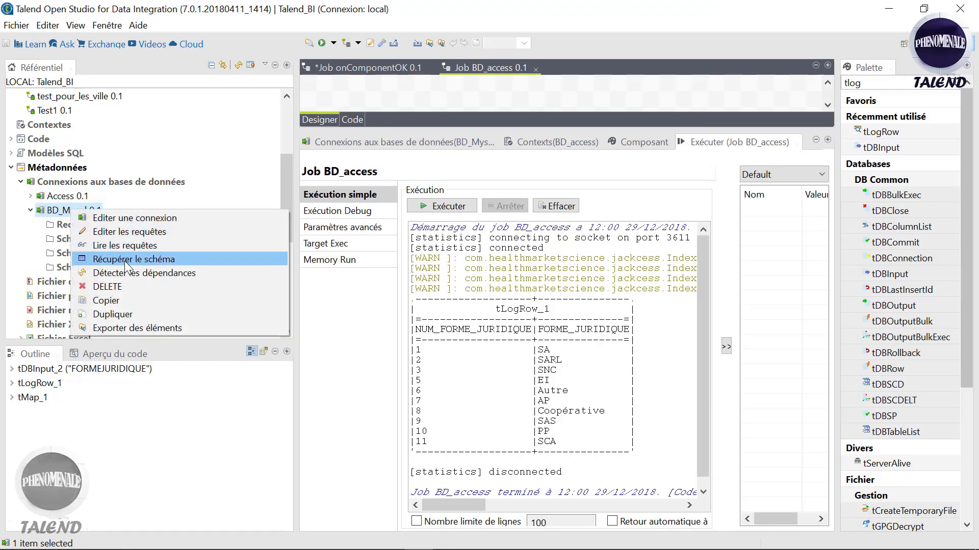
# Step: Retrieve the schema of the talend catalog's formjuridique table with Récupérer le schéma
pyautogui.click(124, 260)
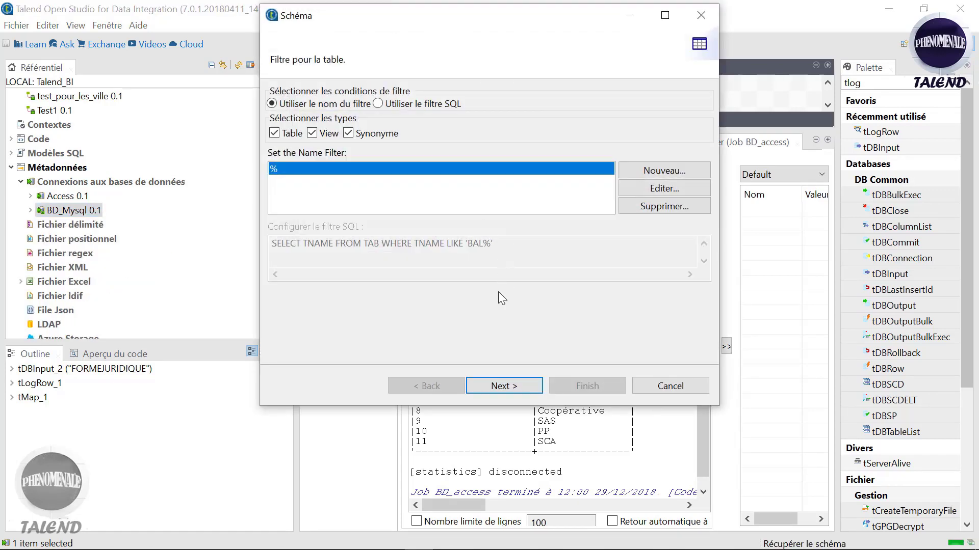
pyautogui.click(504, 386)
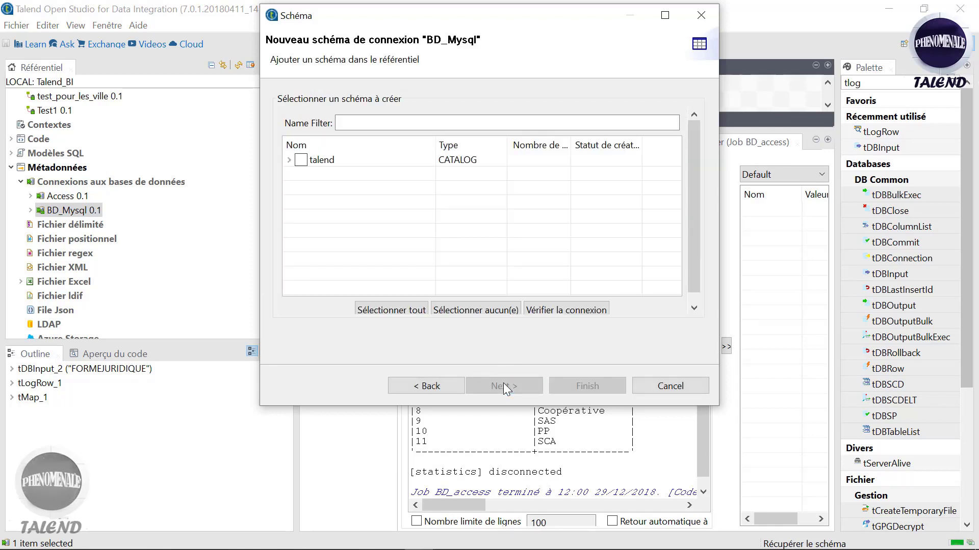
pyautogui.click(289, 160)
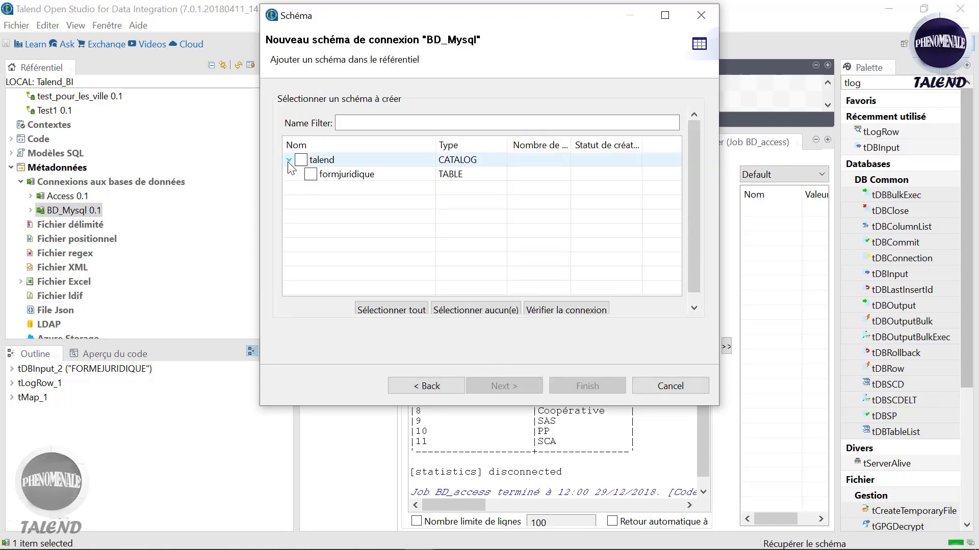
pyautogui.click(301, 160)
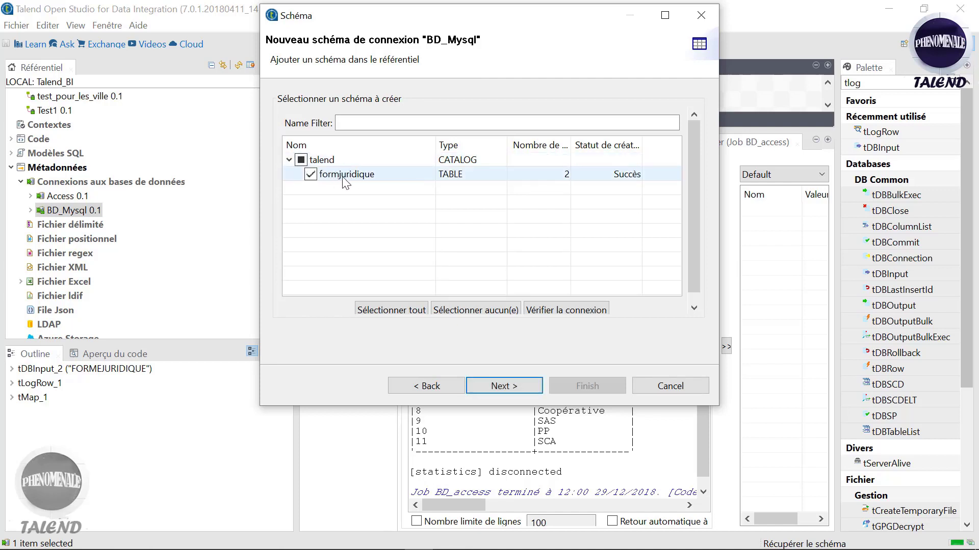
pyautogui.click(502, 387)
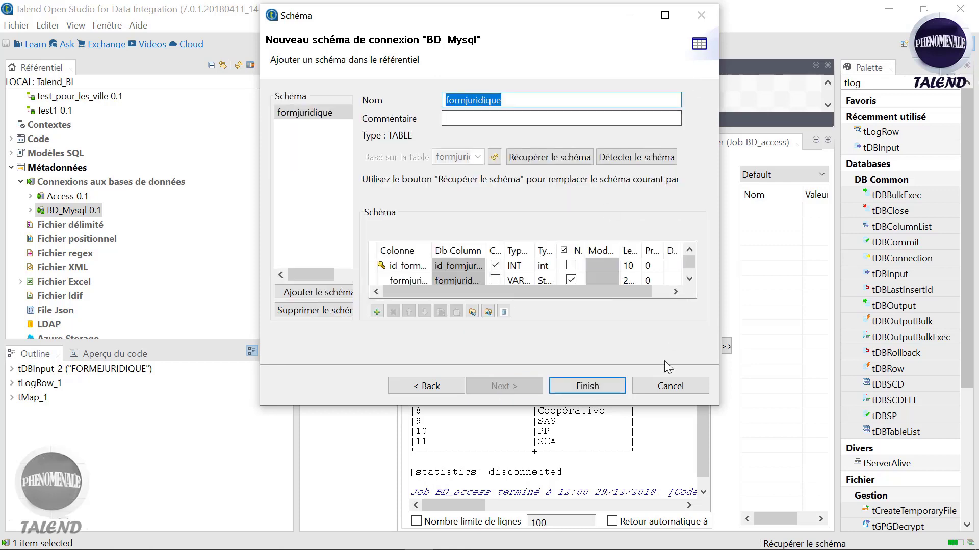
pyautogui.moveTo(719, 275); pyautogui.dragTo(971, 272)
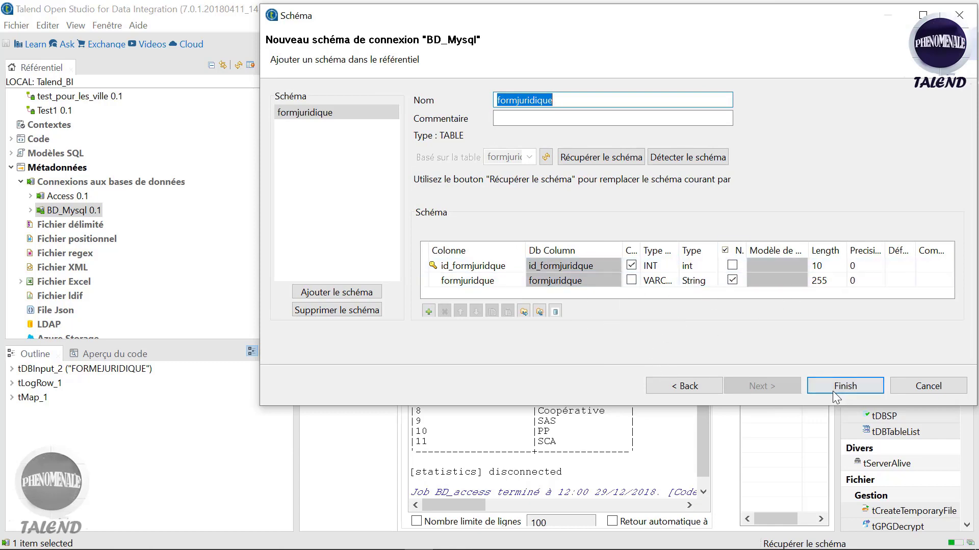
pyautogui.click(846, 386)
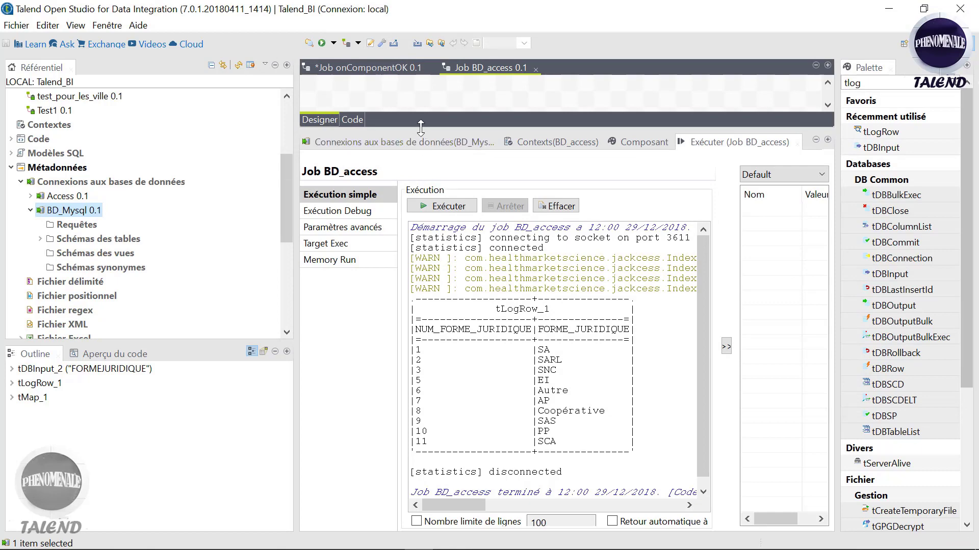
# Step: Create the job BD_Mysql from the Jobs folder's Créer un Job action
pyautogui.moveTo(419, 128); pyautogui.dragTo(420, 274)
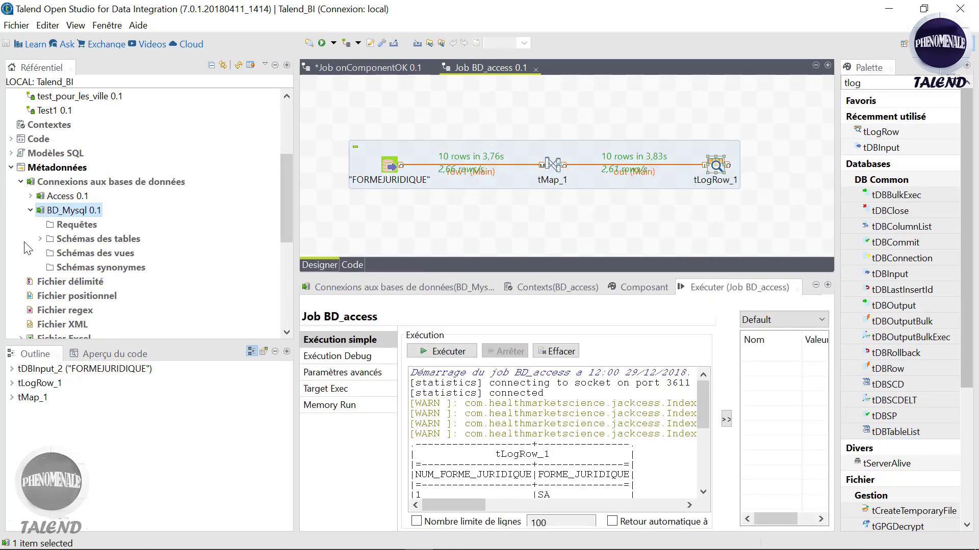
pyautogui.click(40, 239)
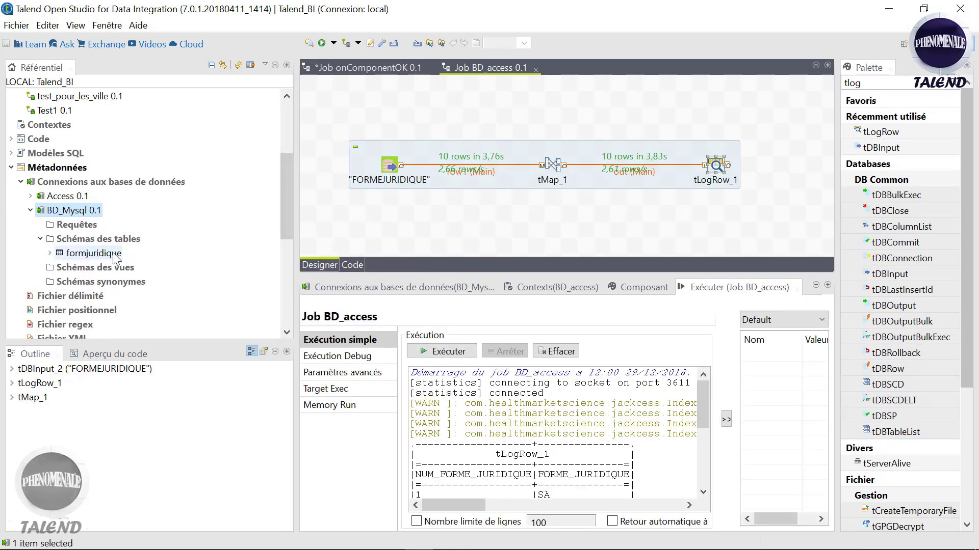
pyautogui.moveTo(285, 211); pyautogui.dragTo(277, 153)
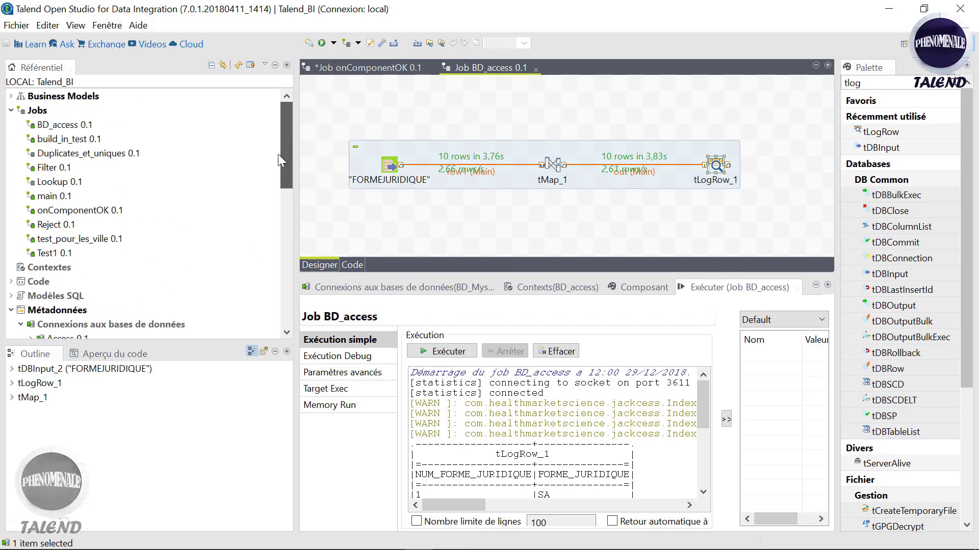
pyautogui.click(37, 113)
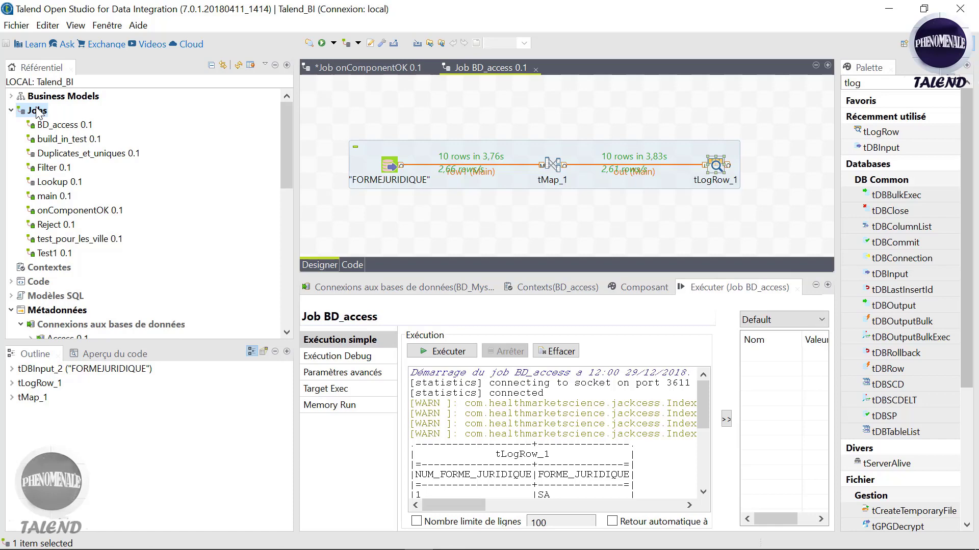
pyautogui.rightClick(37, 112)
pyautogui.click(62, 118)
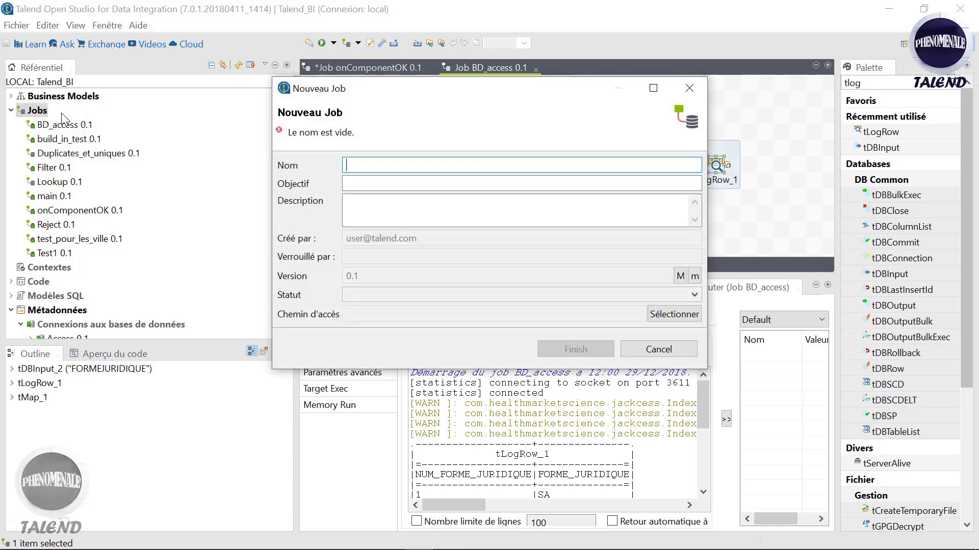
pyautogui.write('BD_Mysql')
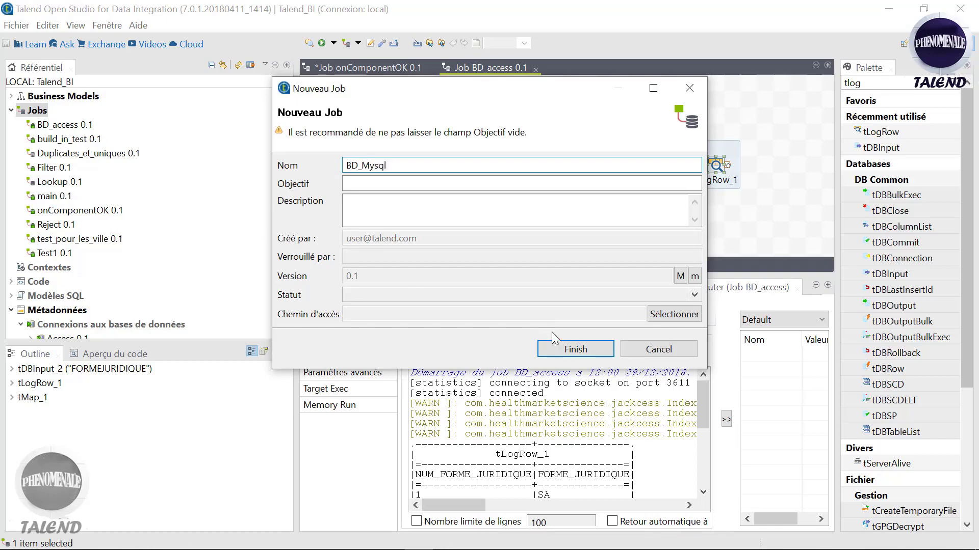
pyautogui.click(563, 354)
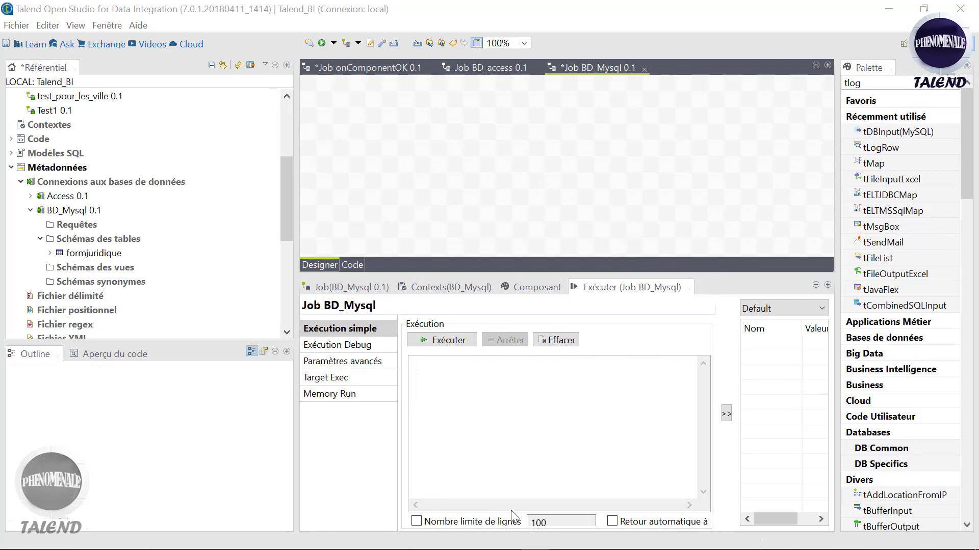
pyautogui.moveTo(302, 544)
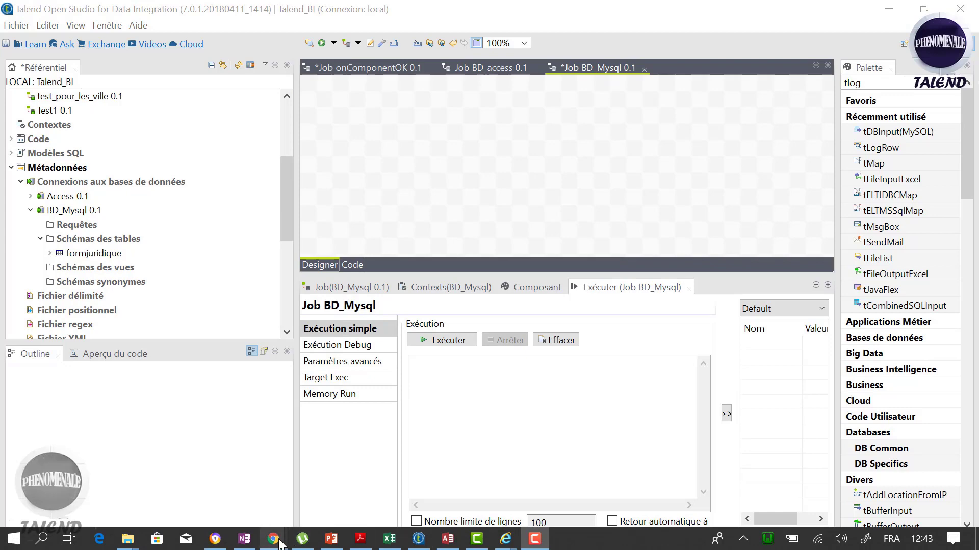
# Step: Browse formjuridique in phpMyAdmin to confirm it has no rows, then minimize Chrome
pyautogui.click(454, 451)
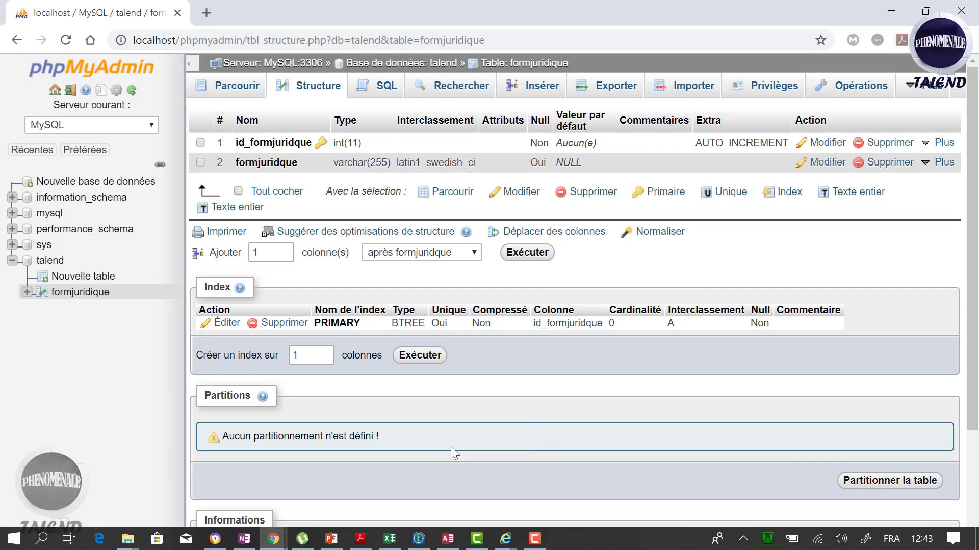
pyautogui.click(69, 294)
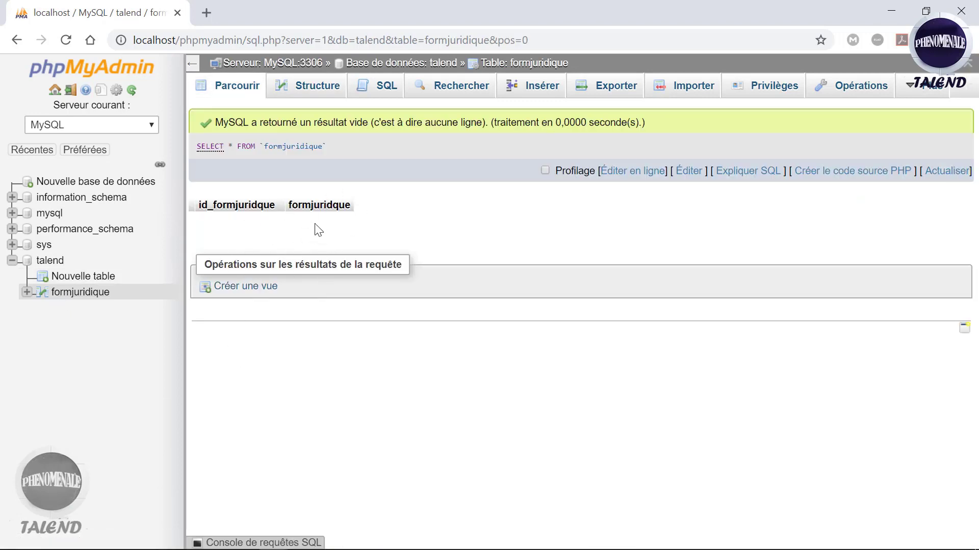
pyautogui.click(901, 5)
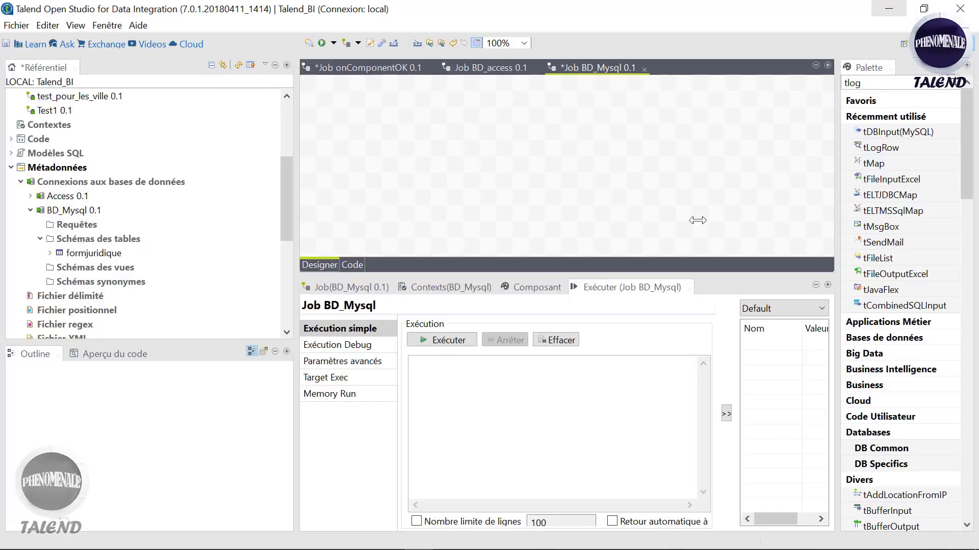
# Step: Drop a tMap component from the Palette onto the BD_Mysql canvas
pyautogui.moveTo(284, 205); pyautogui.dragTo(284, 198)
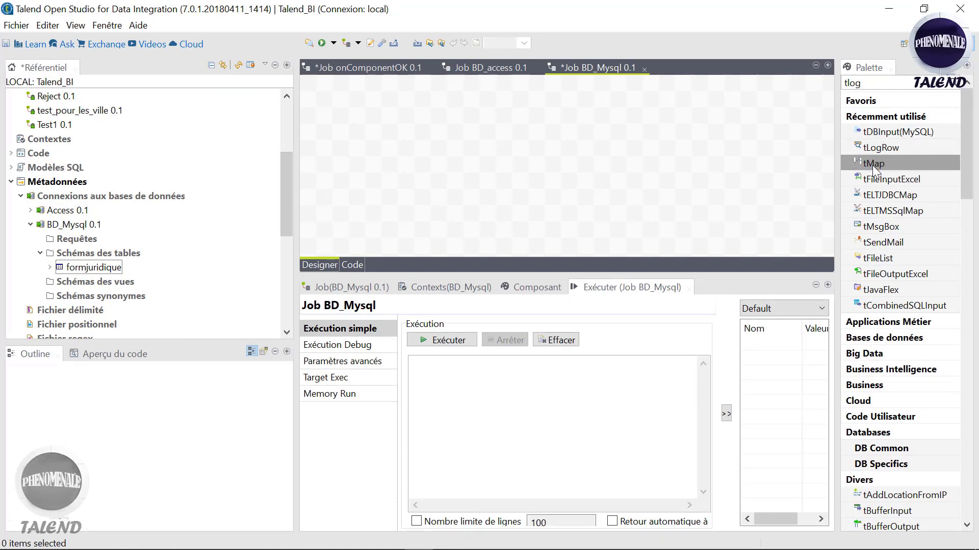
pyautogui.moveTo(872, 165); pyautogui.dragTo(565, 152)
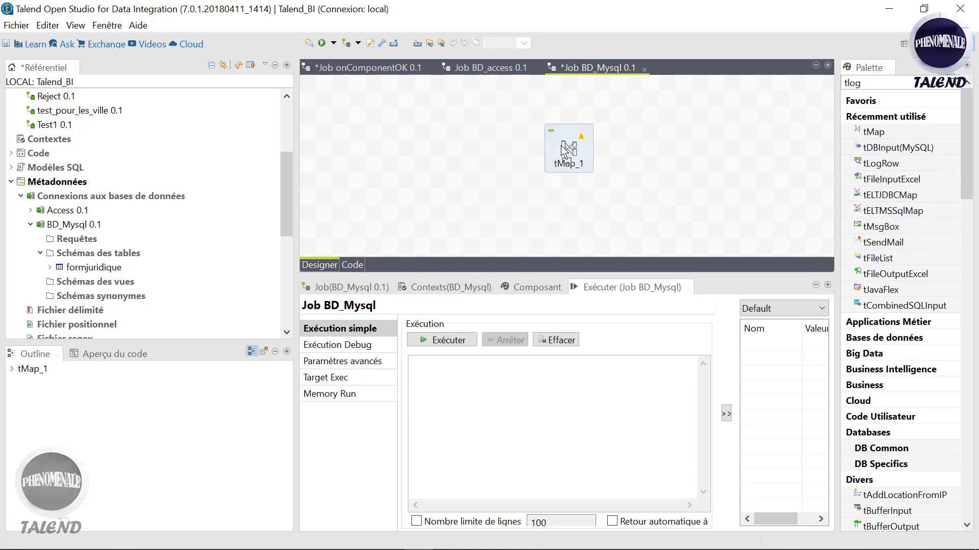
pyautogui.click(288, 178)
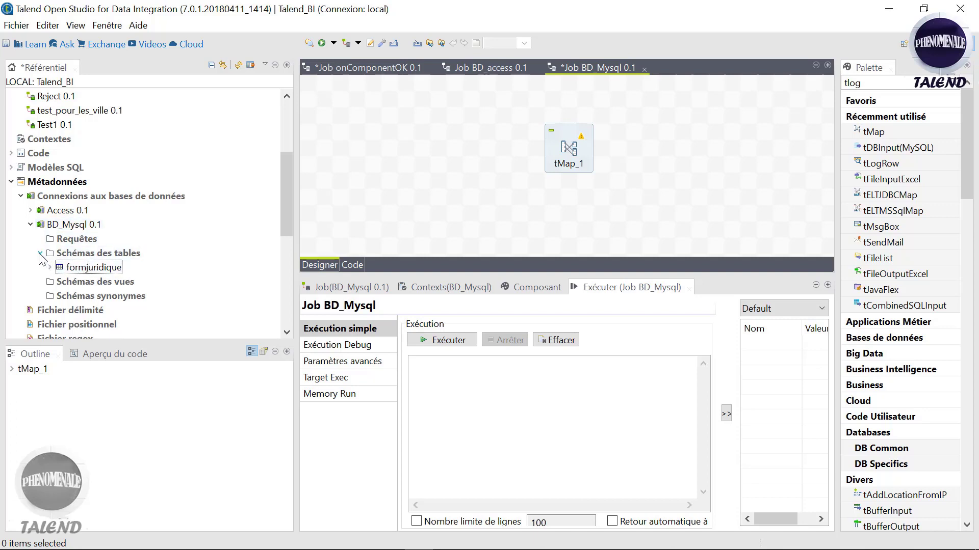
# Step: Drop the formjuridique table schema onto the canvas as a tMysqlOutput component
pyautogui.click(89, 267)
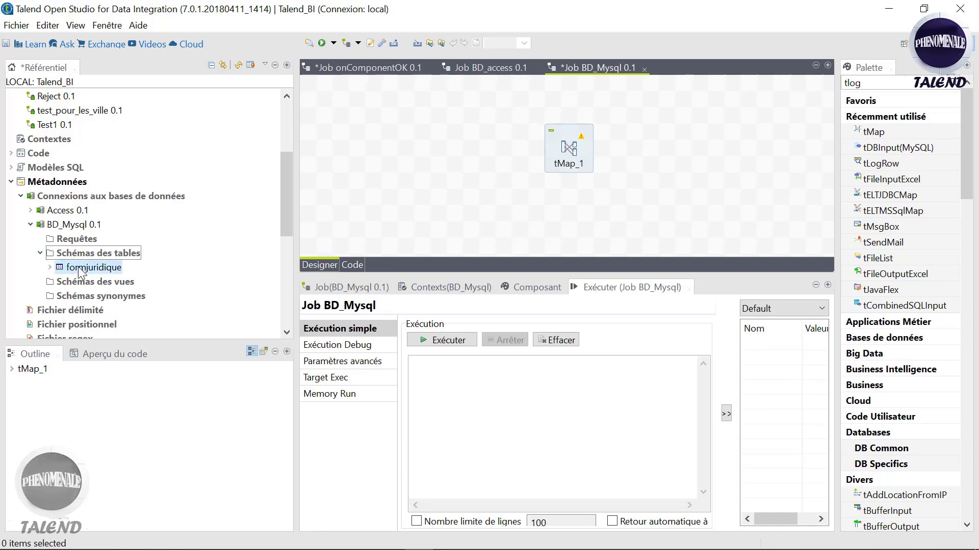
pyautogui.moveTo(733, 161); pyautogui.dragTo(739, 136)
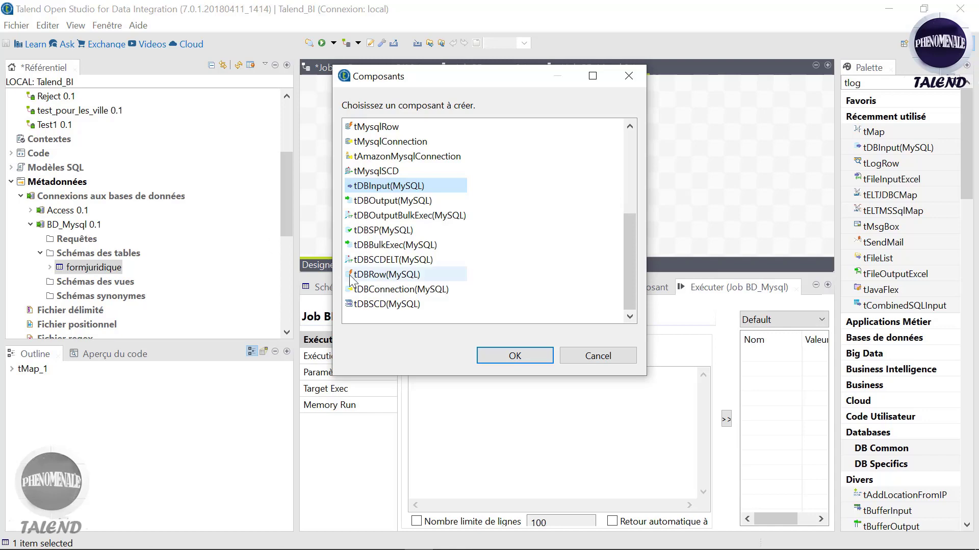
pyautogui.moveTo(625, 238); pyautogui.dragTo(617, 146)
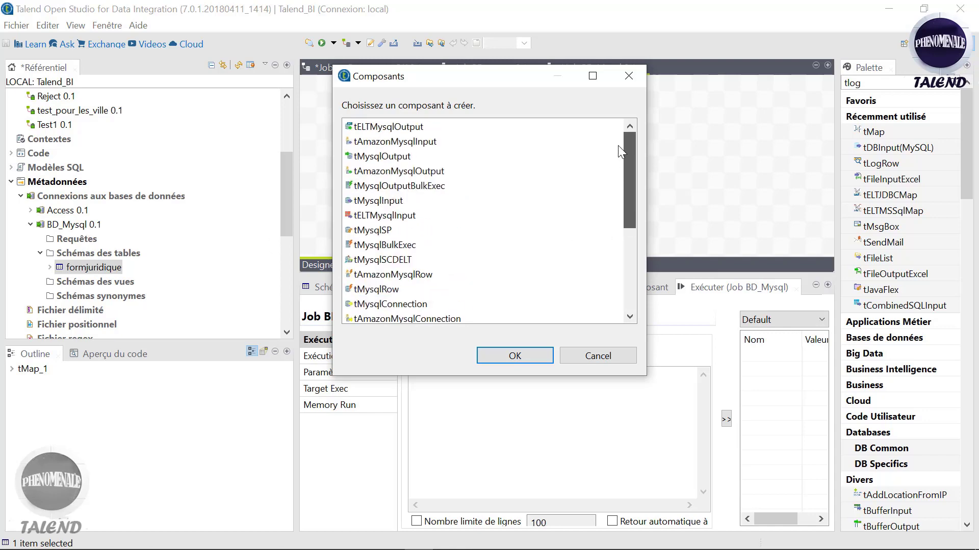
pyautogui.click(414, 158)
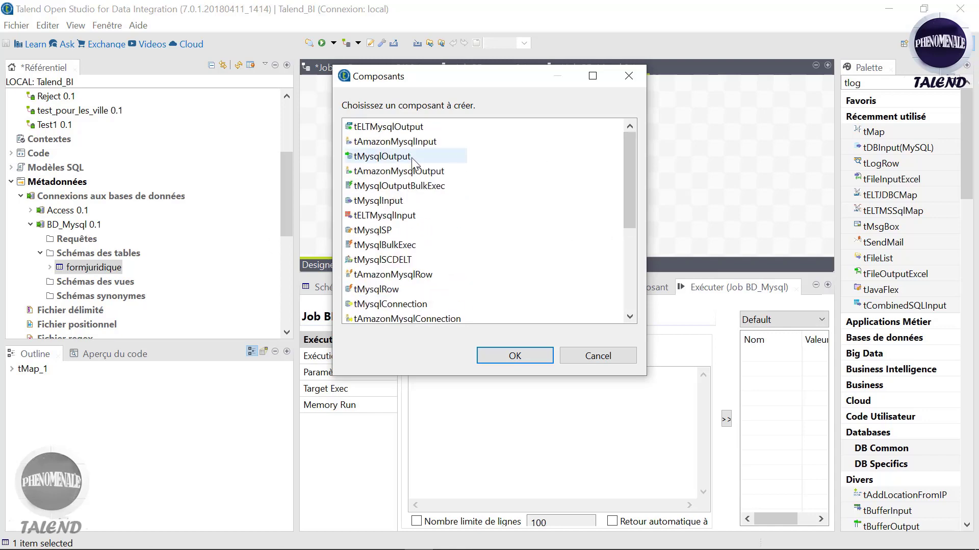
pyautogui.click(533, 358)
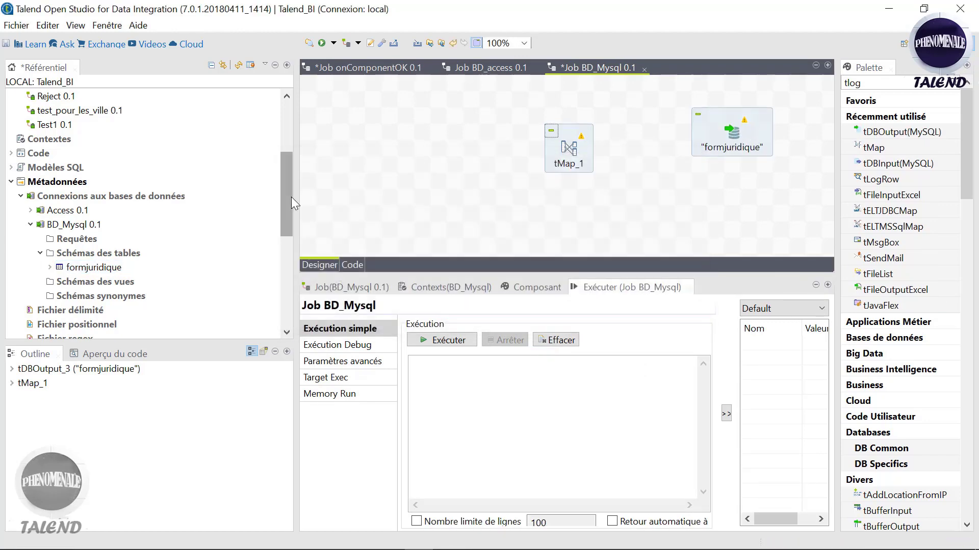
pyautogui.click(31, 225)
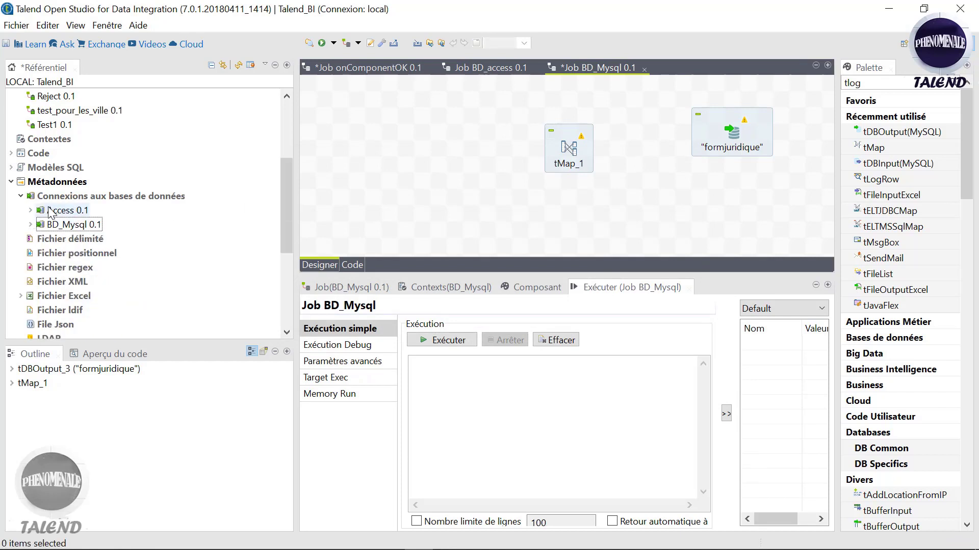
# Step: Drop the Access FORMEJURIDIQUE table schema left of tMap_1 as an Access input component
pyautogui.click(30, 211)
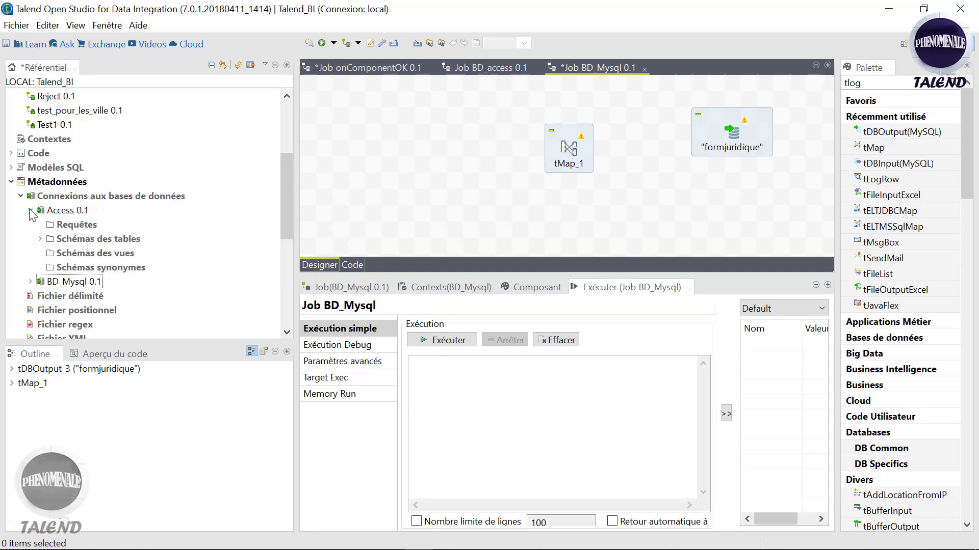
pyautogui.click(40, 238)
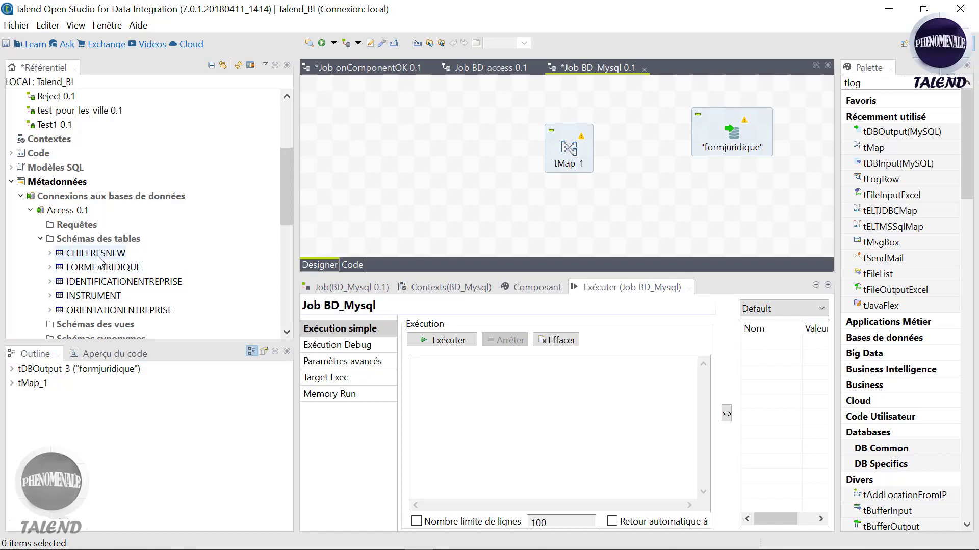
pyautogui.moveTo(98, 265); pyautogui.dragTo(377, 152)
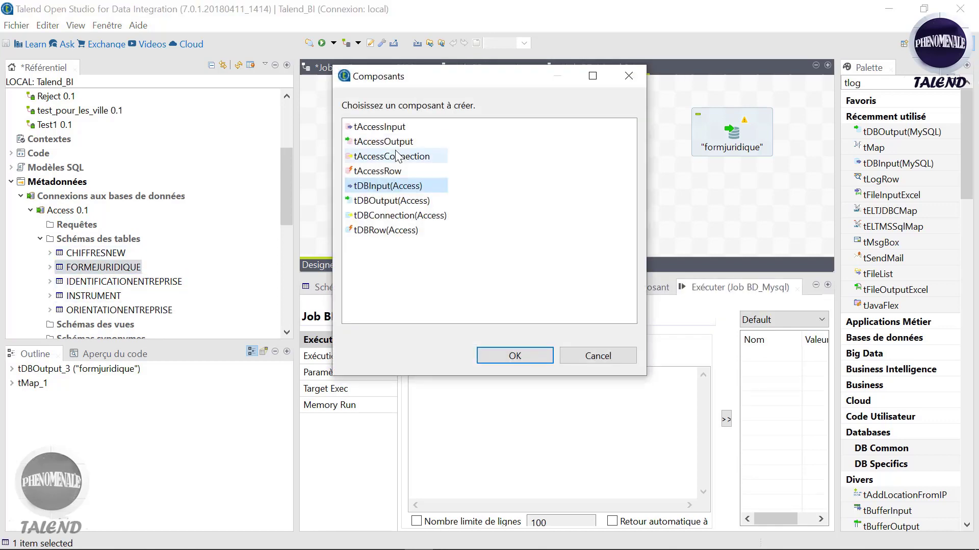
pyautogui.click(390, 130)
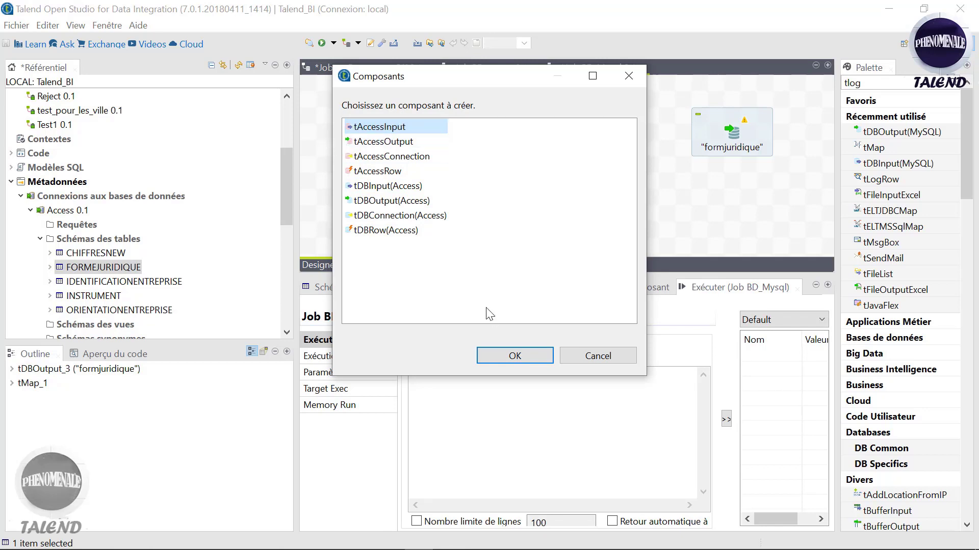
pyautogui.click(514, 356)
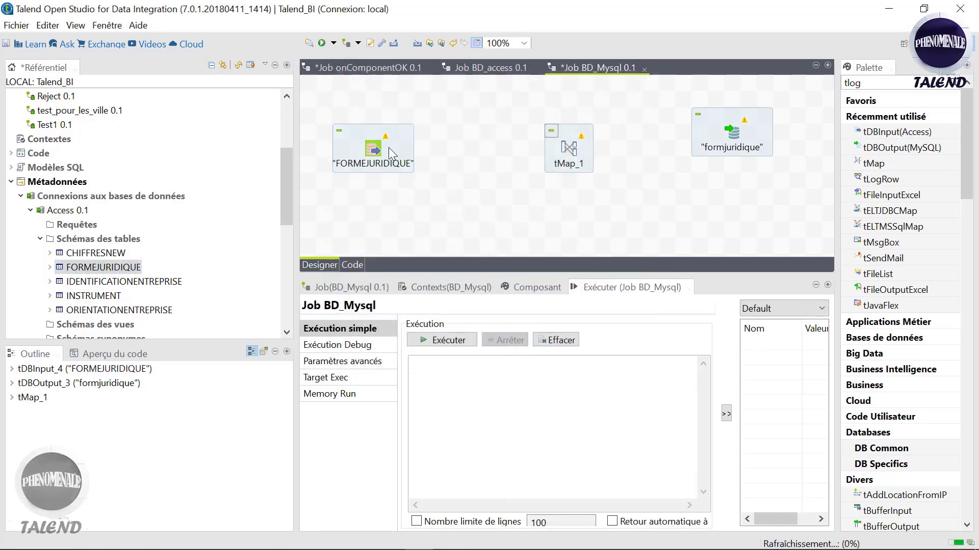
pyautogui.click(374, 149)
# Step: Link FORMEJURIDIQUE to tMap_1 with a Main row
pyautogui.moveTo(387, 149); pyautogui.dragTo(561, 149)
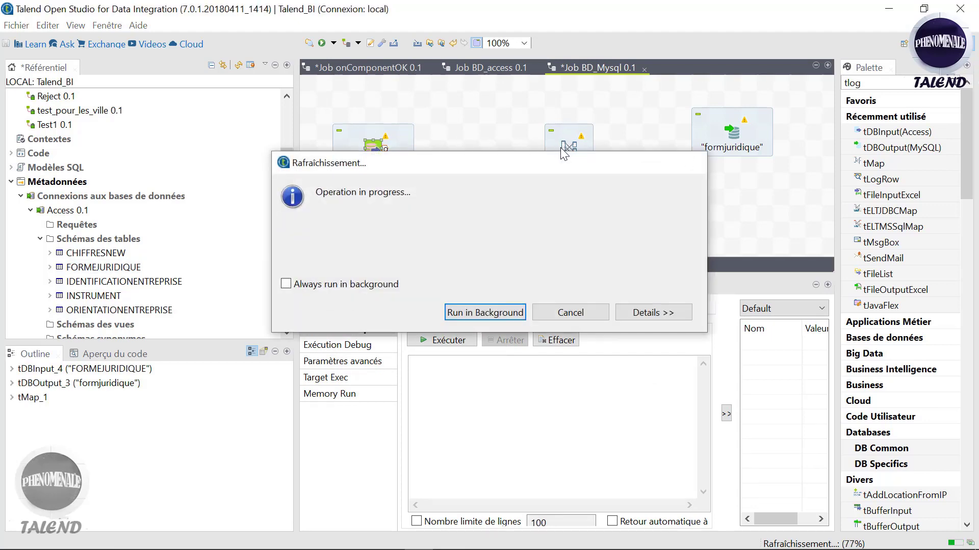
pyautogui.rightClick(376, 154)
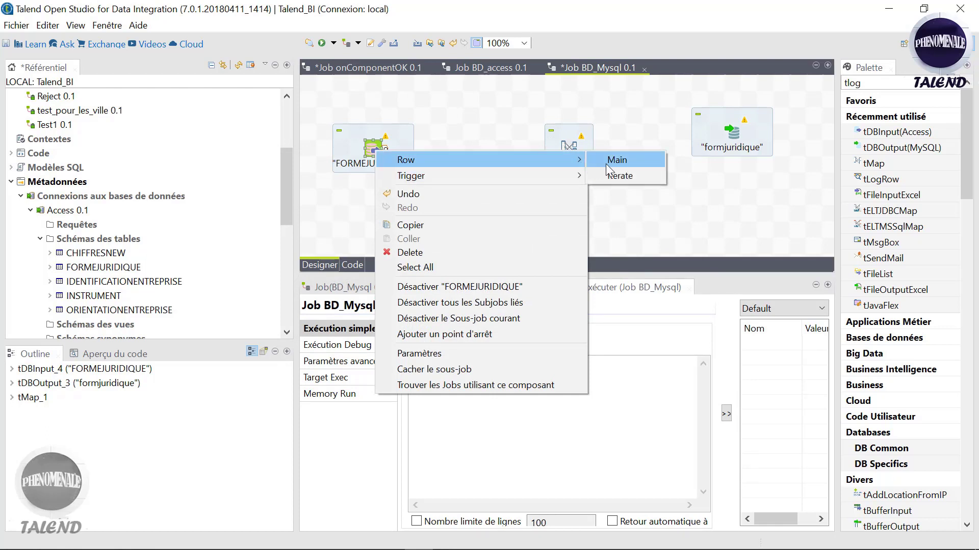
pyautogui.click(606, 164)
pyautogui.click(570, 147)
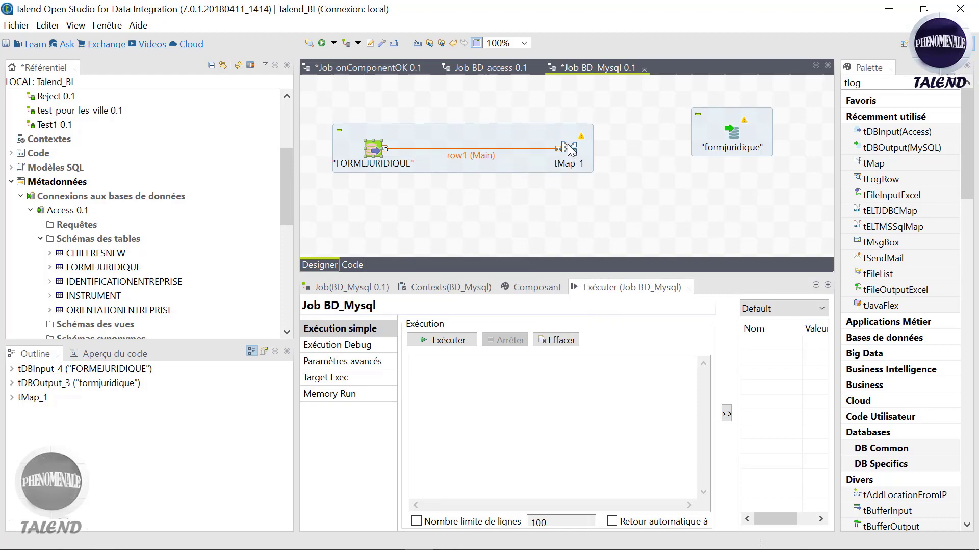
# Step: Connect tMap_1 to formjuridique with a new output named out, accepting the target schema
pyautogui.rightClick(569, 148)
pyautogui.moveTo(635, 155)
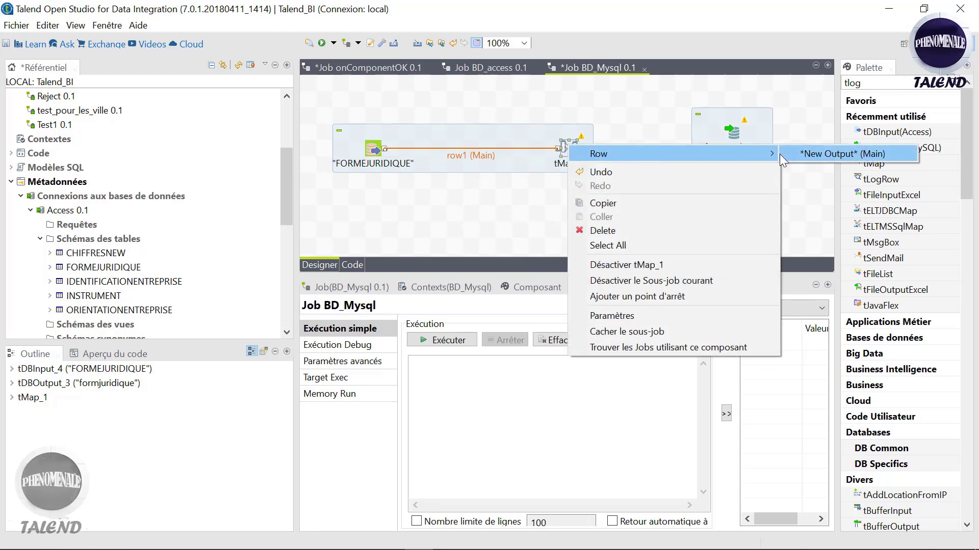
pyautogui.click(826, 154)
pyautogui.click(734, 134)
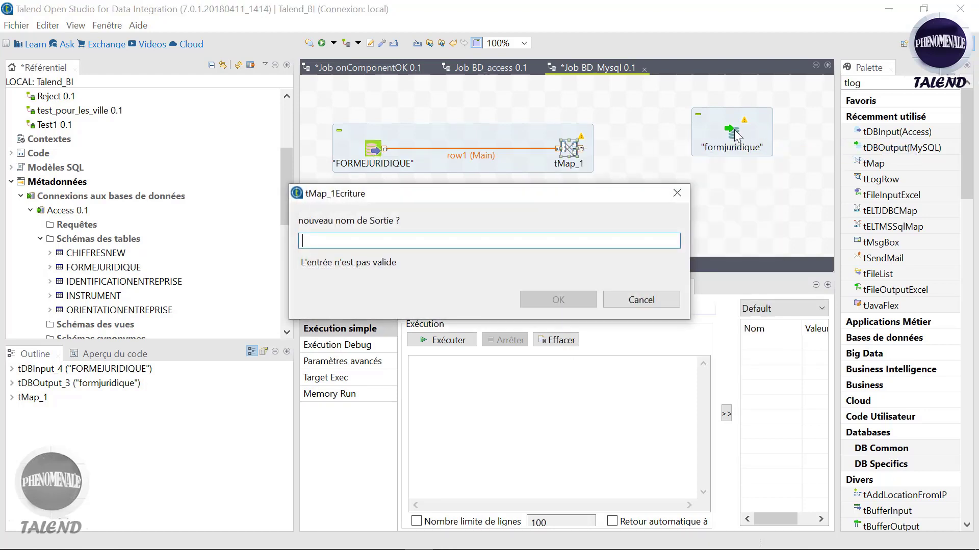
pyautogui.write('out')
pyautogui.press('Return')
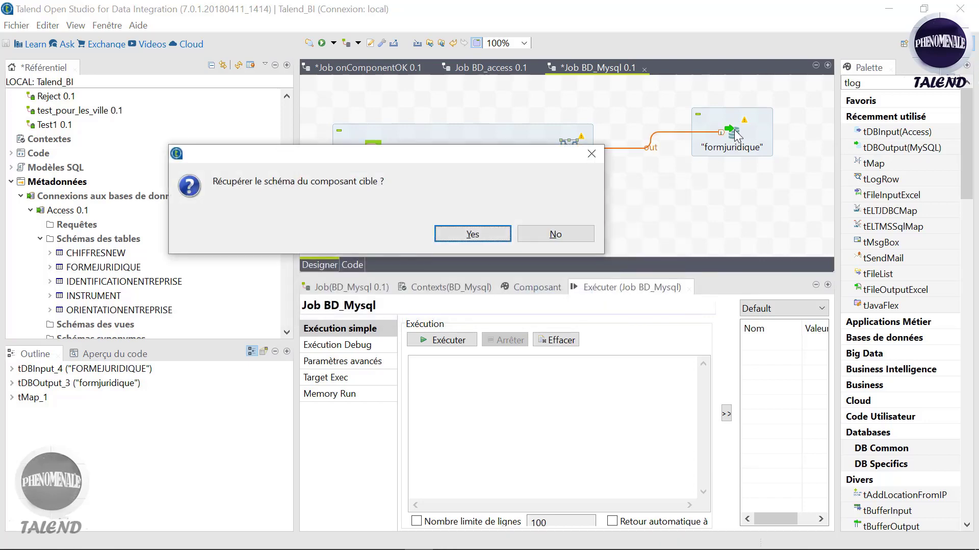
pyautogui.click(470, 233)
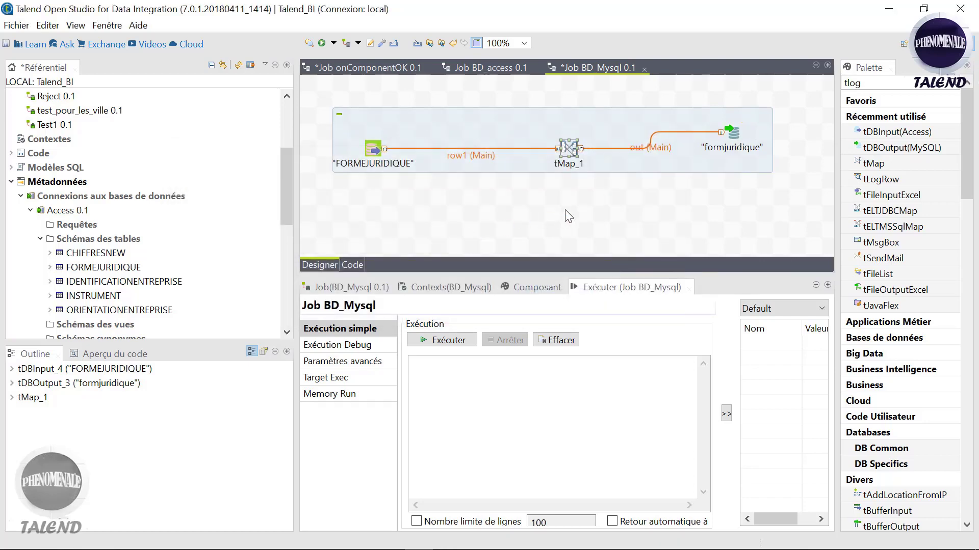
pyautogui.doubleClick(568, 151)
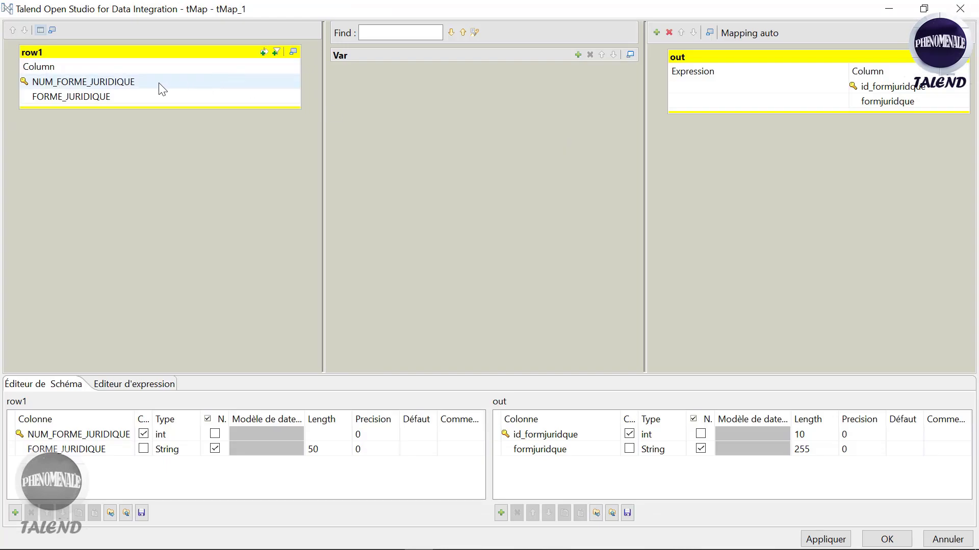
# Step: Map NUM_FORME_JURIDIQUE to id_formjuridique and FORME_JURIDIQUE to formjuridique, then apply and close
pyautogui.click(158, 82)
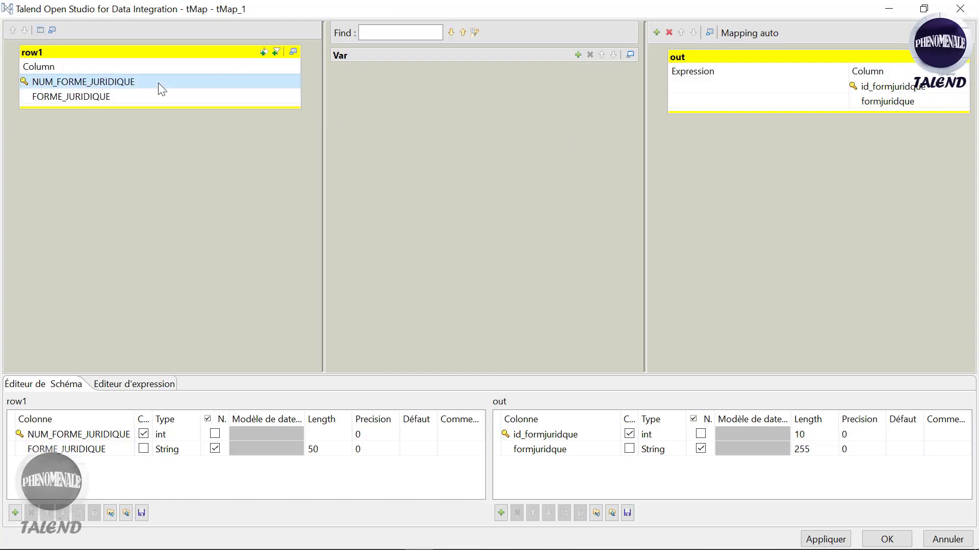
pyautogui.moveTo(158, 83); pyautogui.dragTo(744, 87)
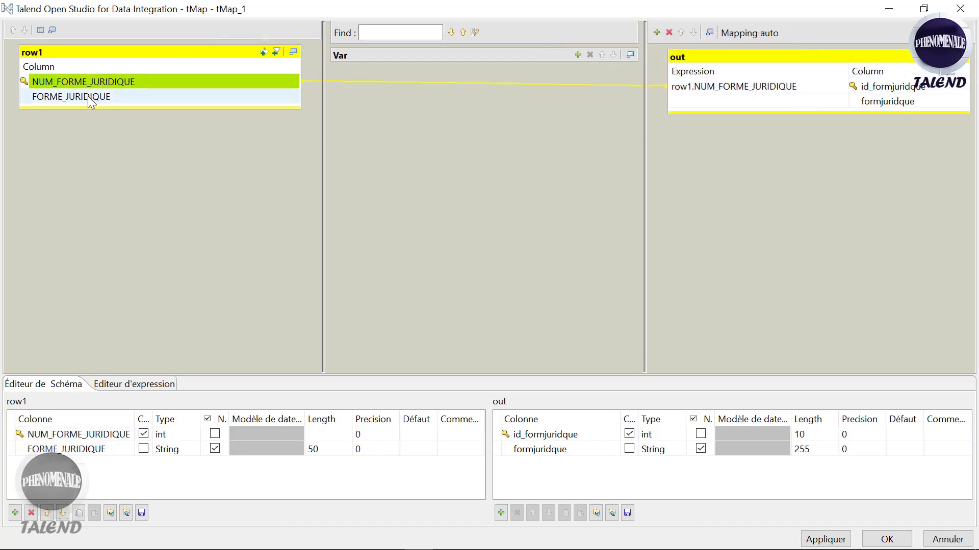
pyautogui.moveTo(92, 101); pyautogui.dragTo(718, 105)
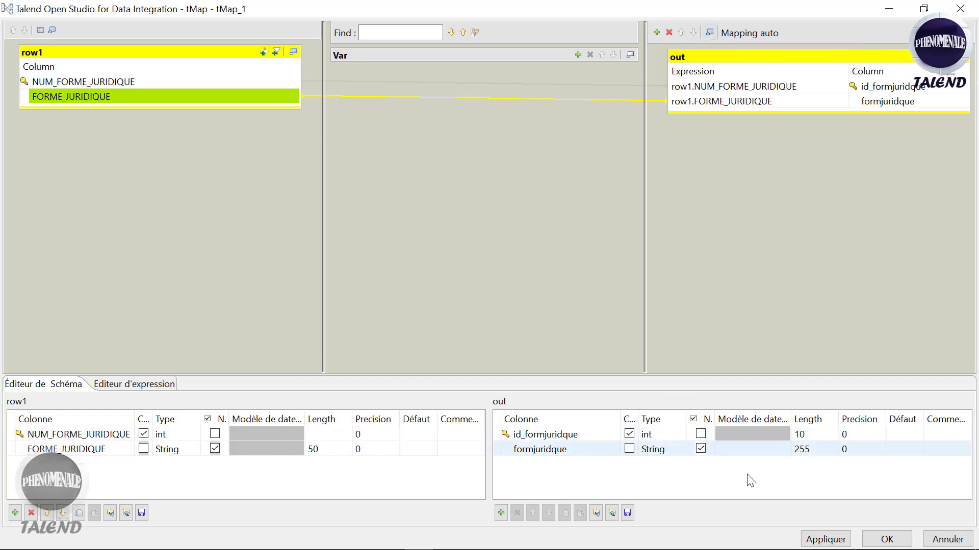
pyautogui.click(825, 540)
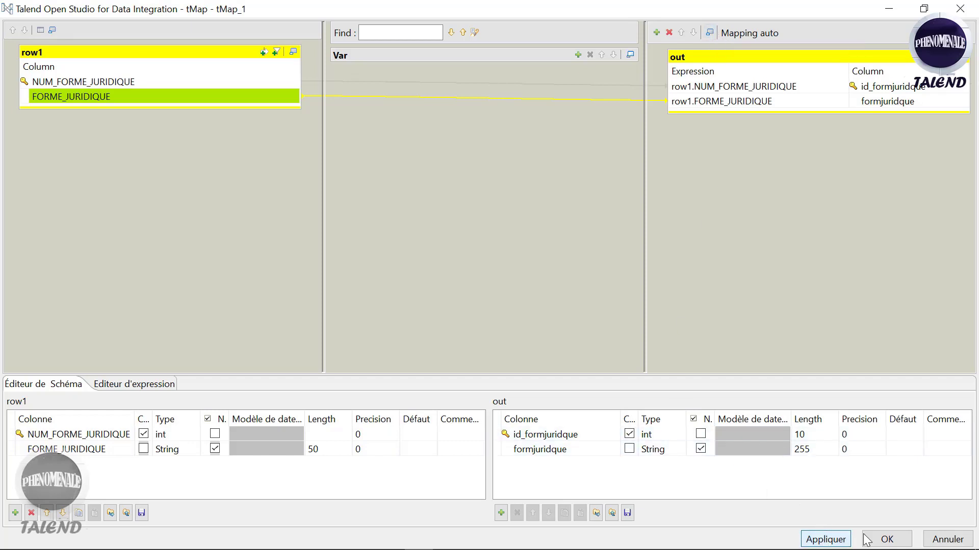
pyautogui.click(886, 539)
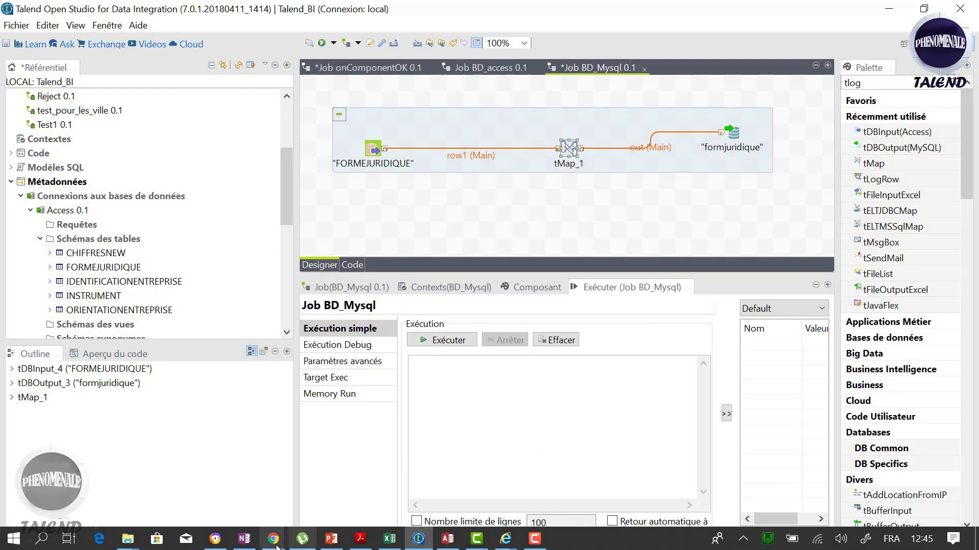
# Step: Glance at phpMyAdmin, then hide the browser to return to Talend
pyautogui.moveTo(274, 542)
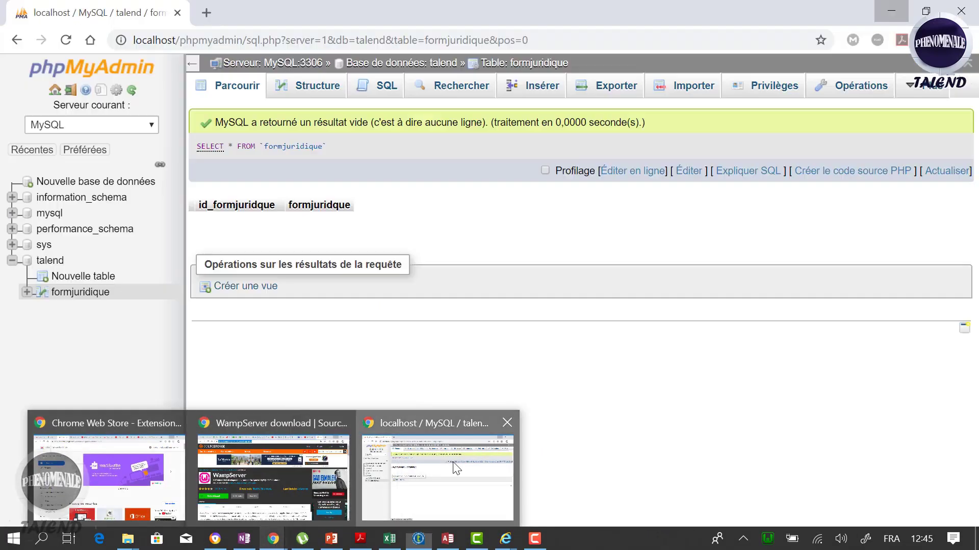
pyautogui.click(437, 474)
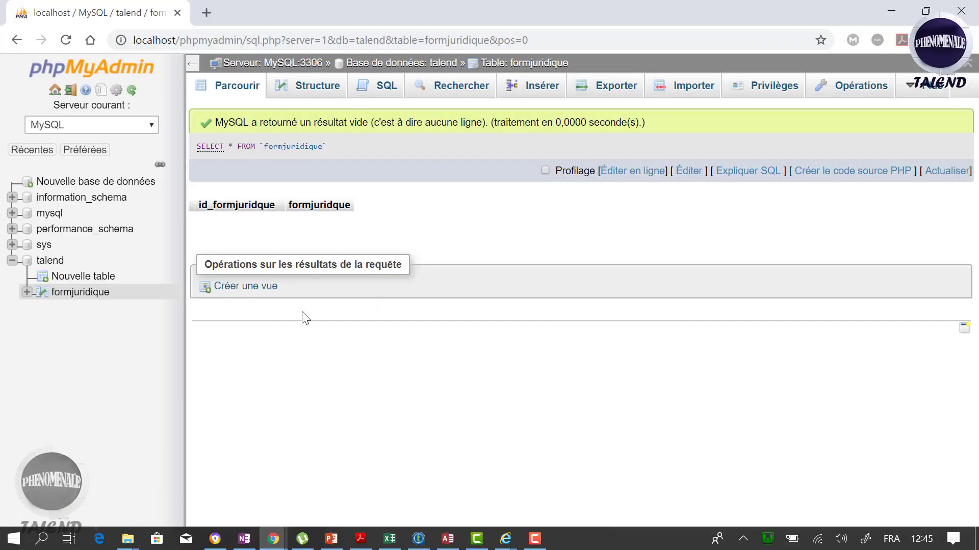
pyautogui.click(896, 13)
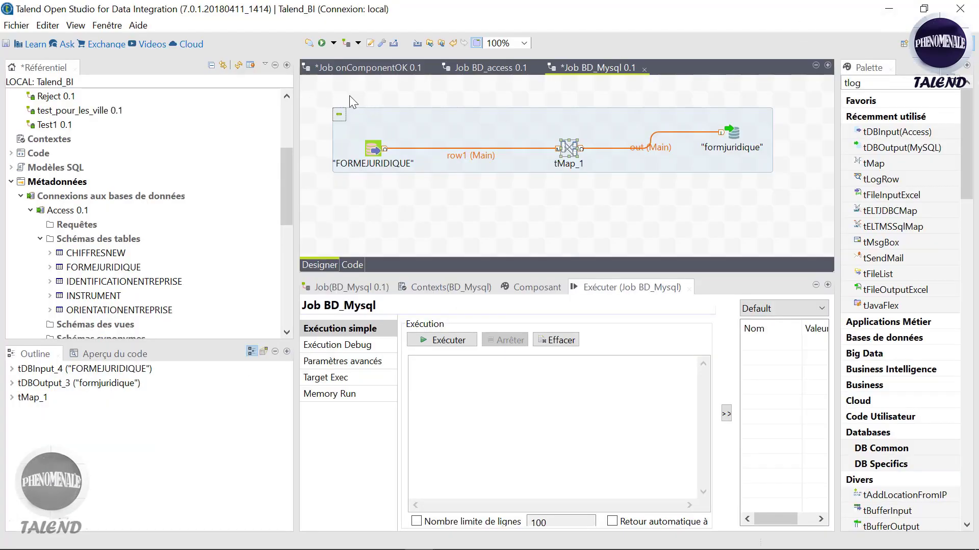
# Step: Save BD_Mysql 0.1 and run it with Exécuter le Job from the Référentiel, loading 10 rows
pyautogui.hotkey('ctrl', 's')
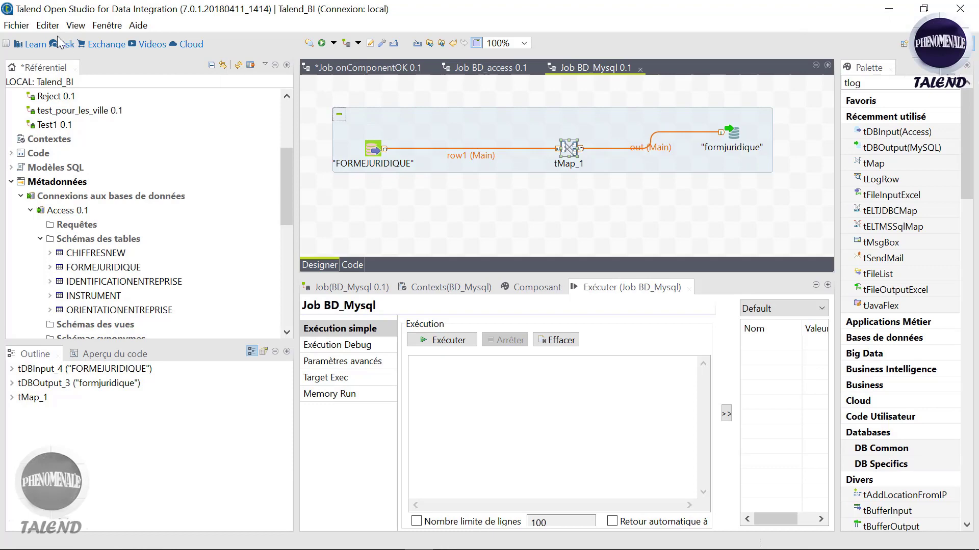
pyautogui.moveTo(281, 160); pyautogui.dragTo(282, 117)
pyautogui.click(59, 139)
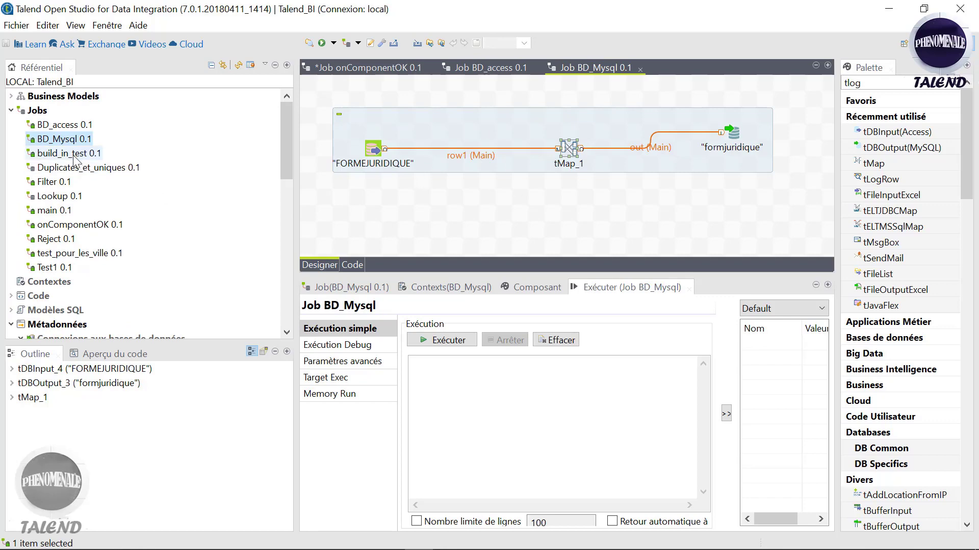
pyautogui.rightClick(62, 142)
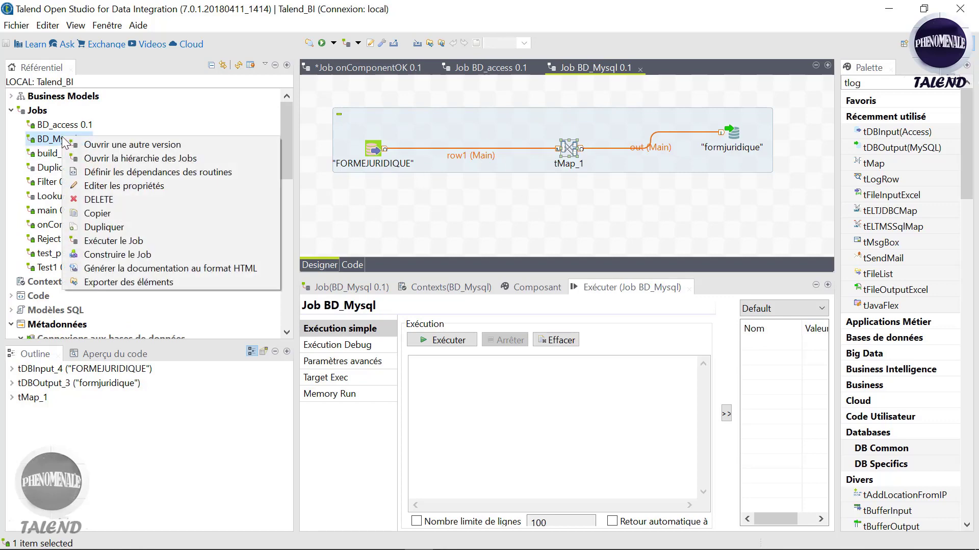
pyautogui.click(117, 241)
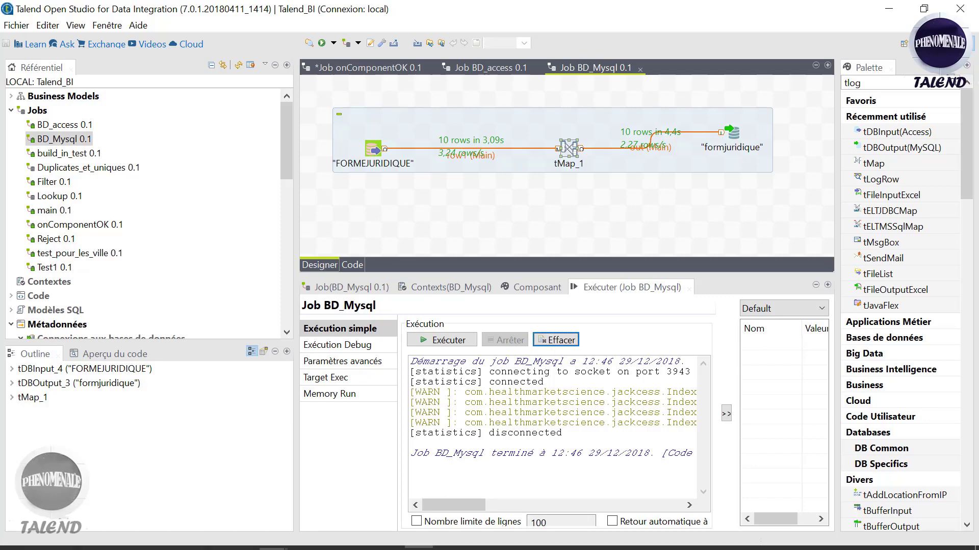
# Step: Refresh formjuridique in phpMyAdmin to confirm its 10 rows (SA through SCA), then return to Talend
pyautogui.moveTo(273, 539)
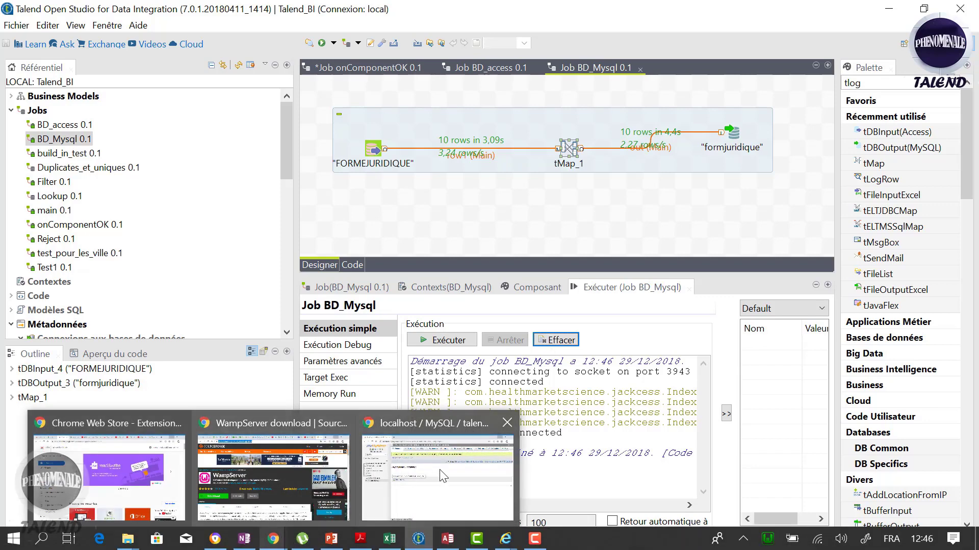
pyautogui.click(441, 471)
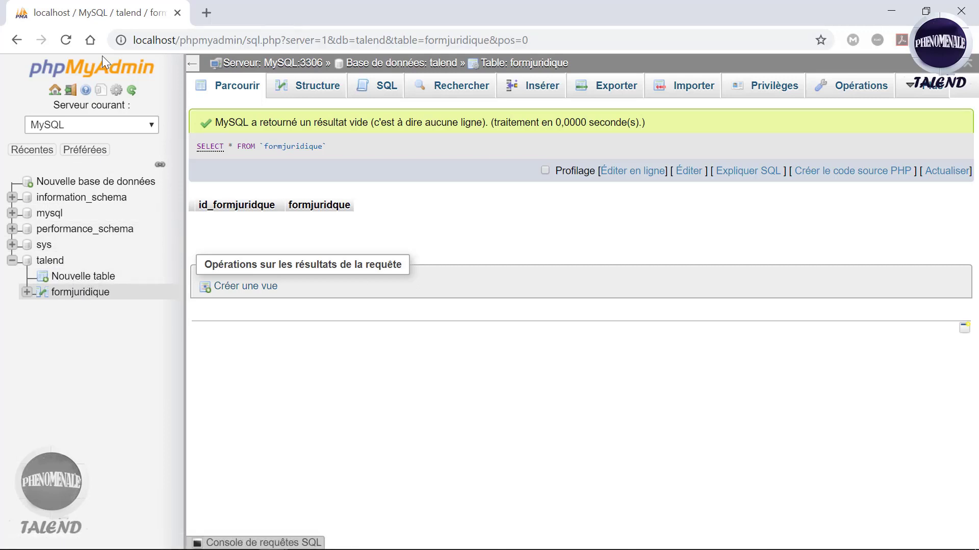
pyautogui.click(69, 39)
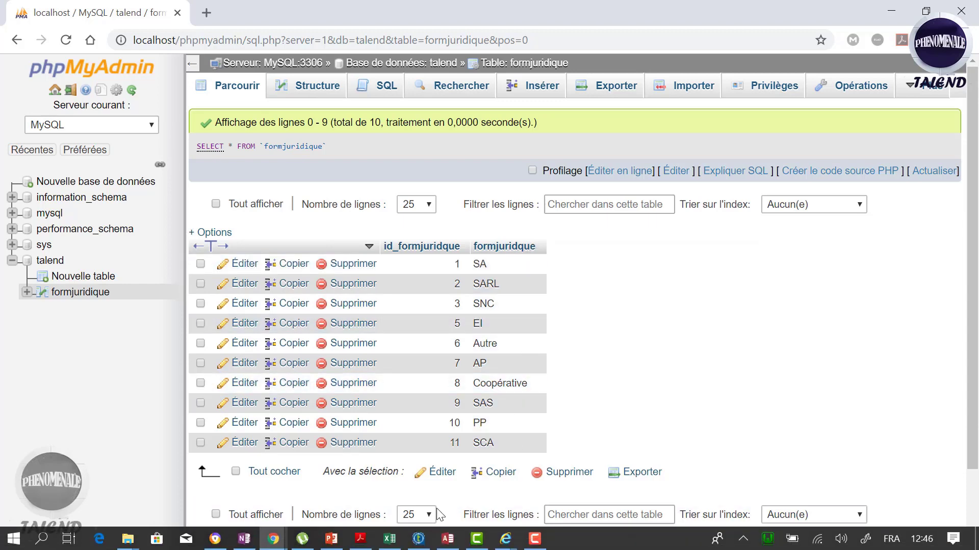
pyautogui.click(419, 539)
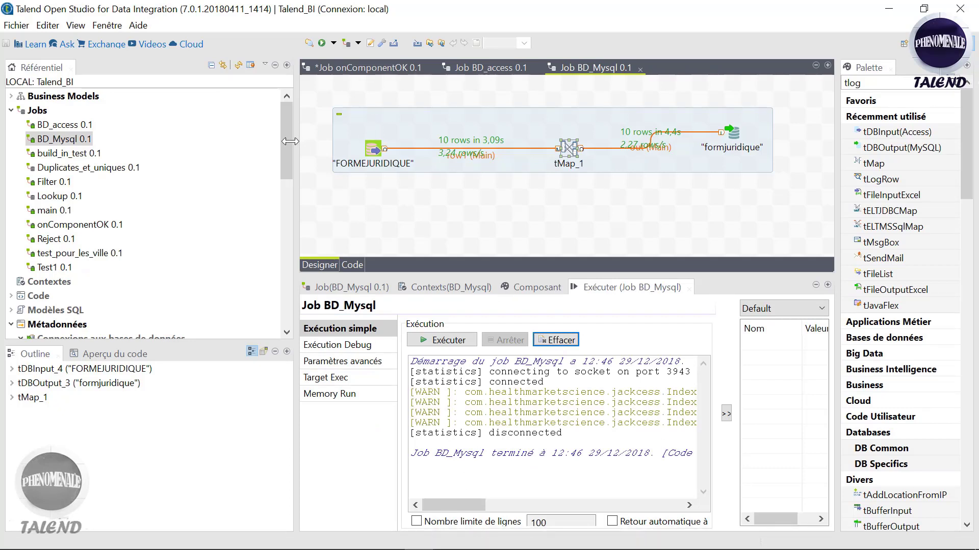
pyautogui.moveTo(290, 142); pyautogui.dragTo(289, 187)
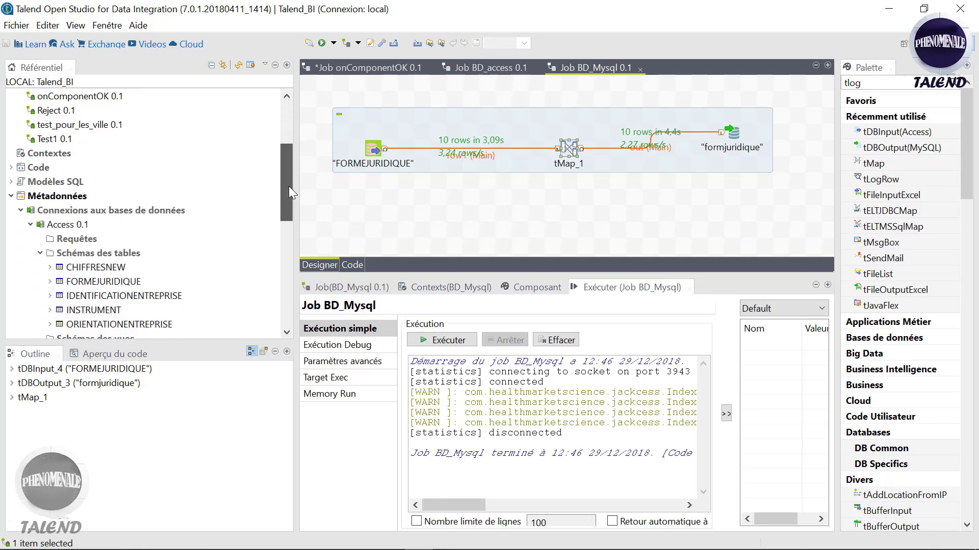